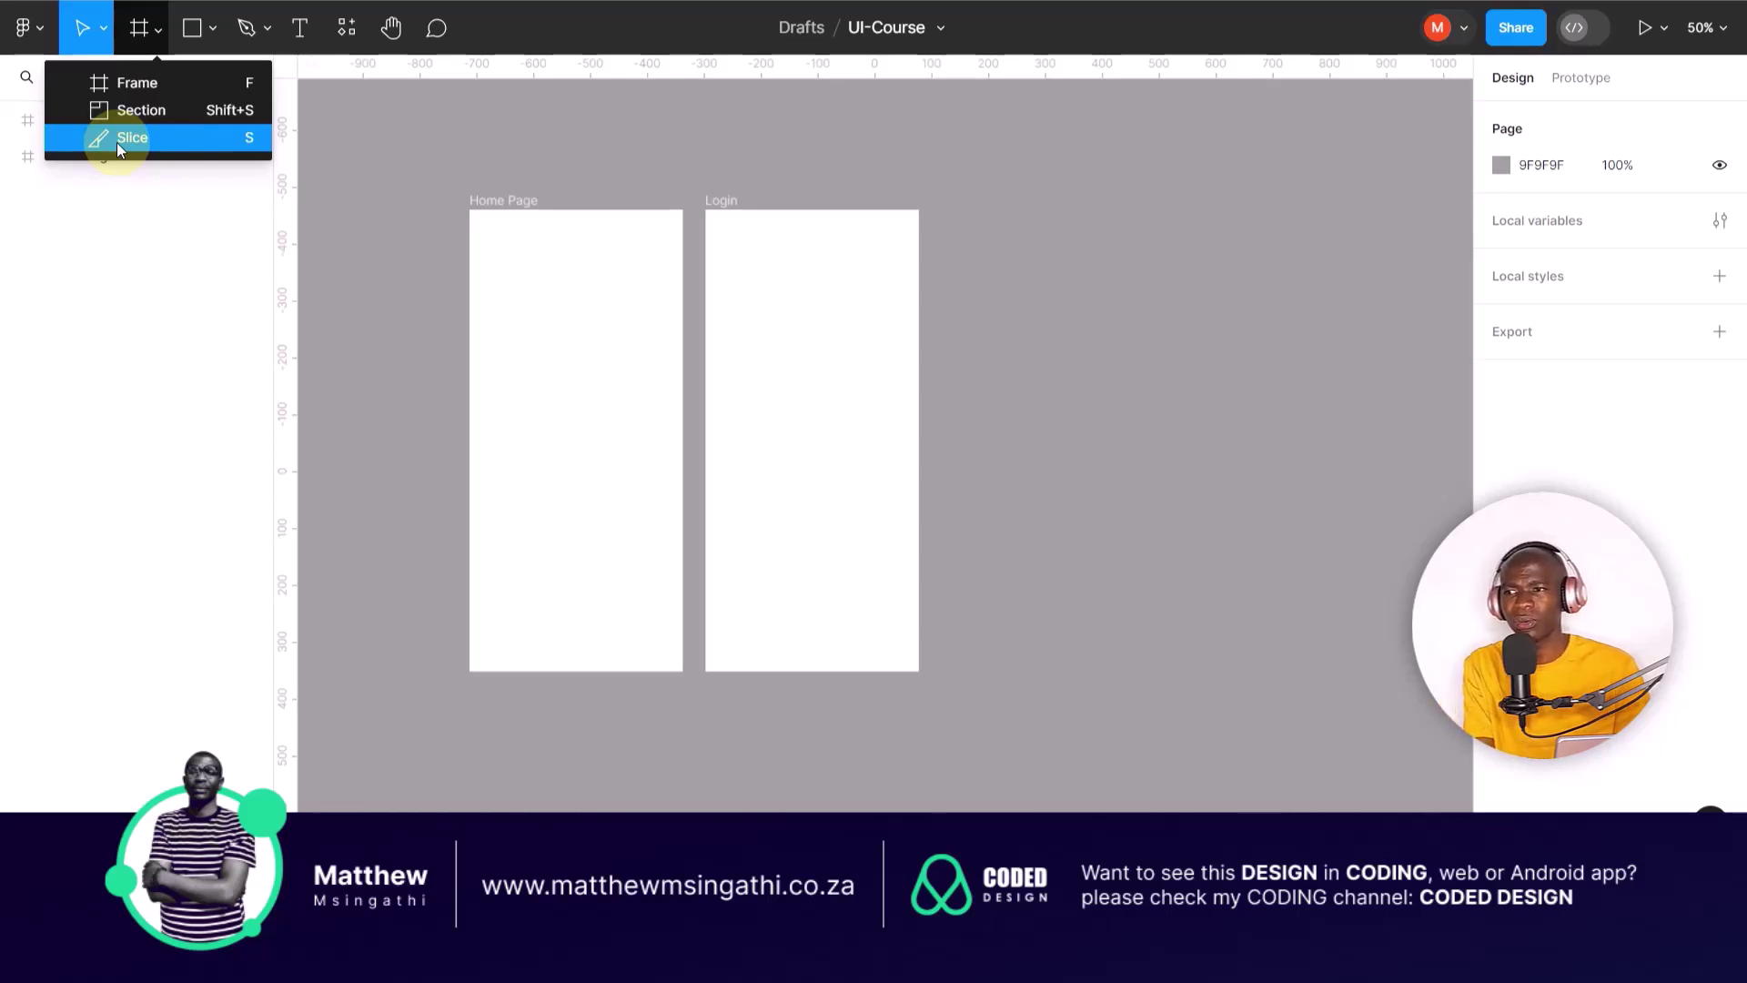
- Show the Move and Scale options in the Move tool dropdown
{"action": "left_click", "coordinate": [105, 31]}
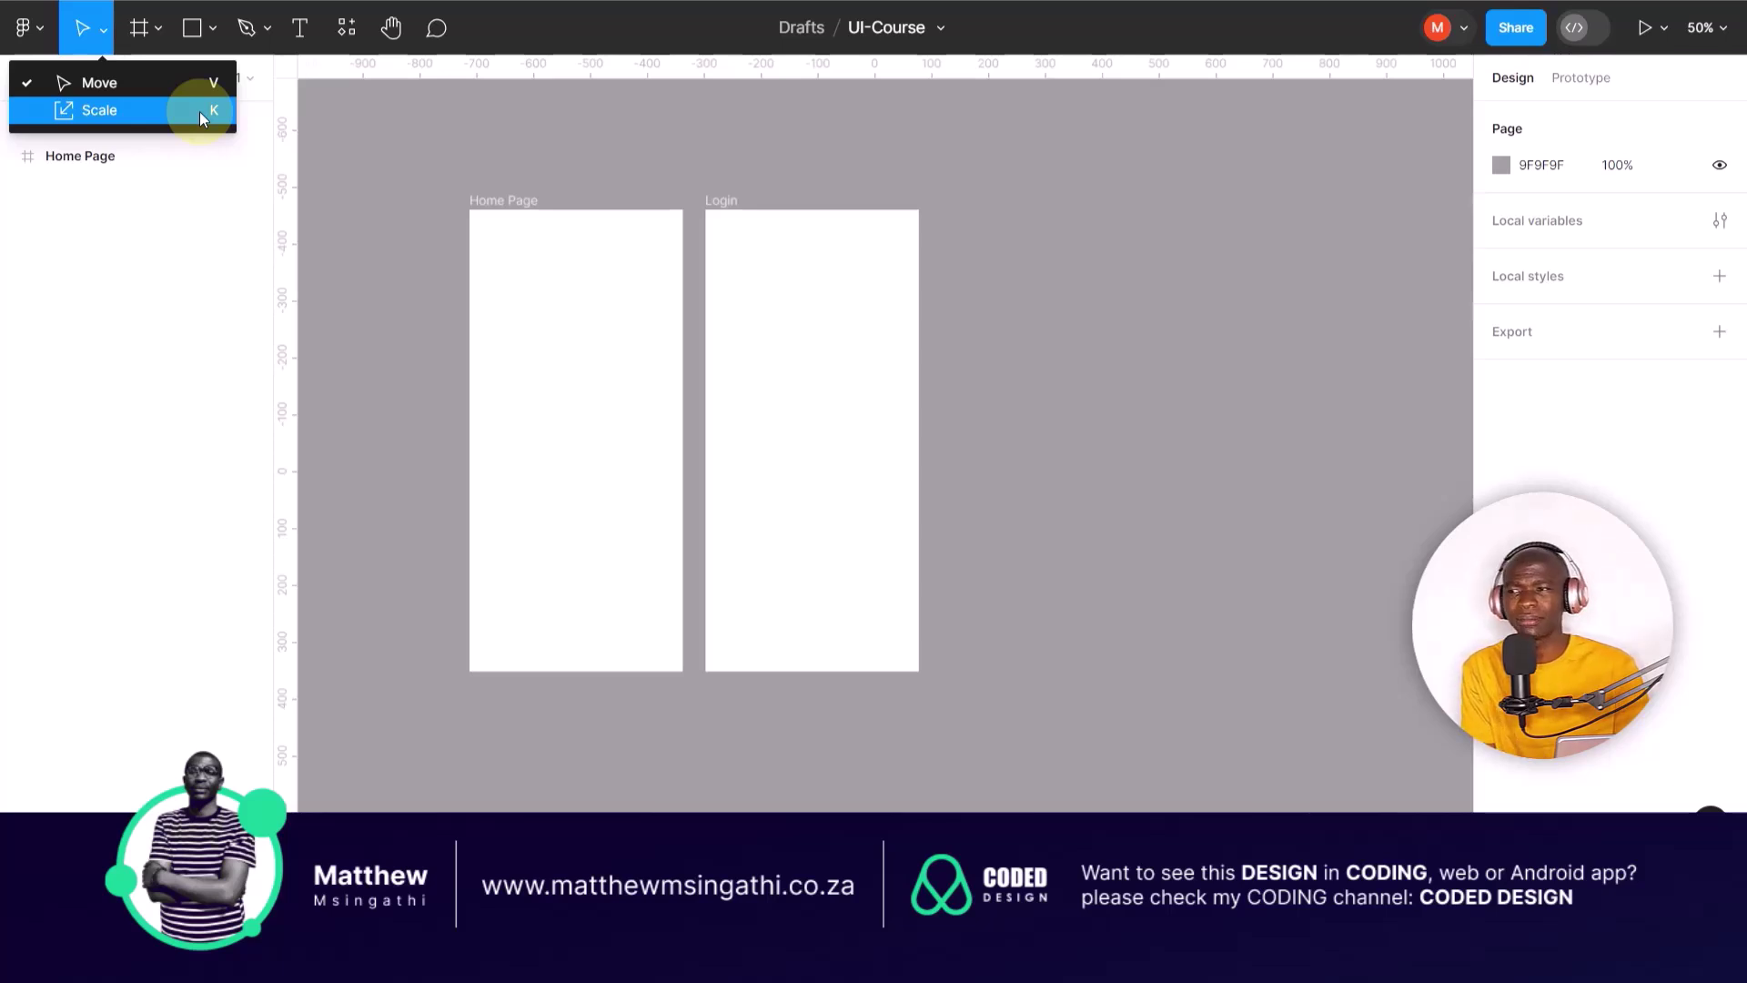
- Delete the Home Page and Login frames, including a test text layer
{"action": "left_click", "coordinate": [306, 44]}
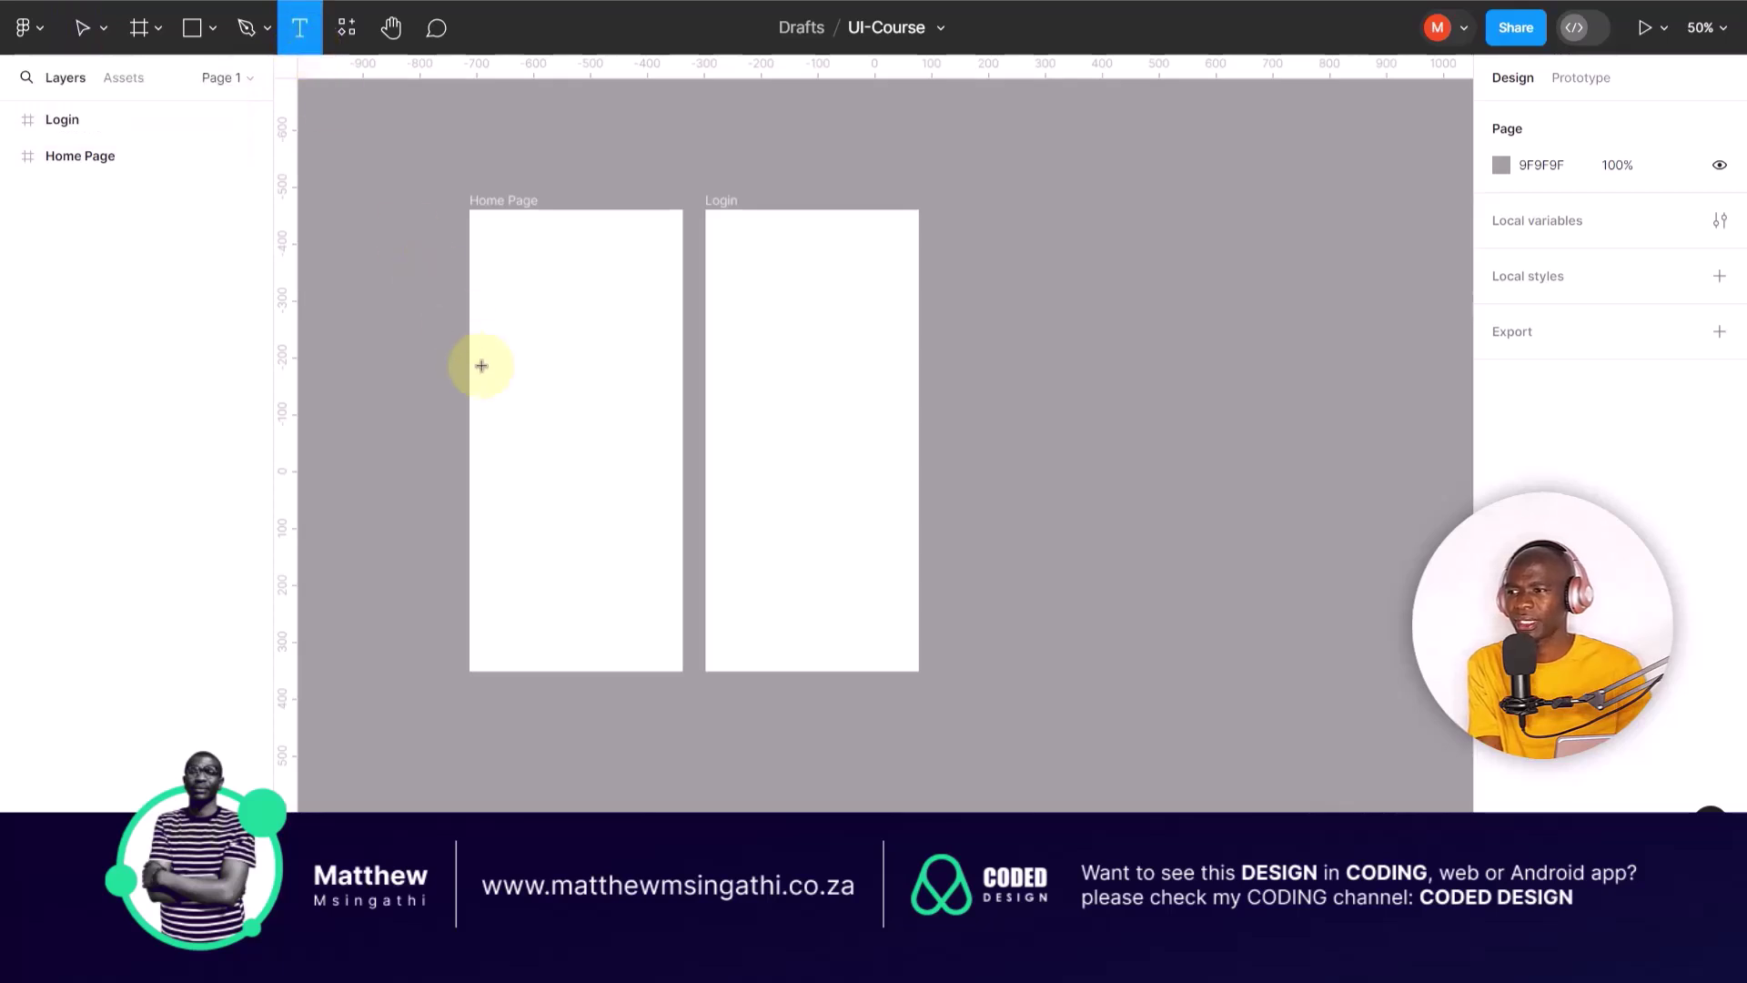
{"action": "left_click", "coordinate": [508, 371]}
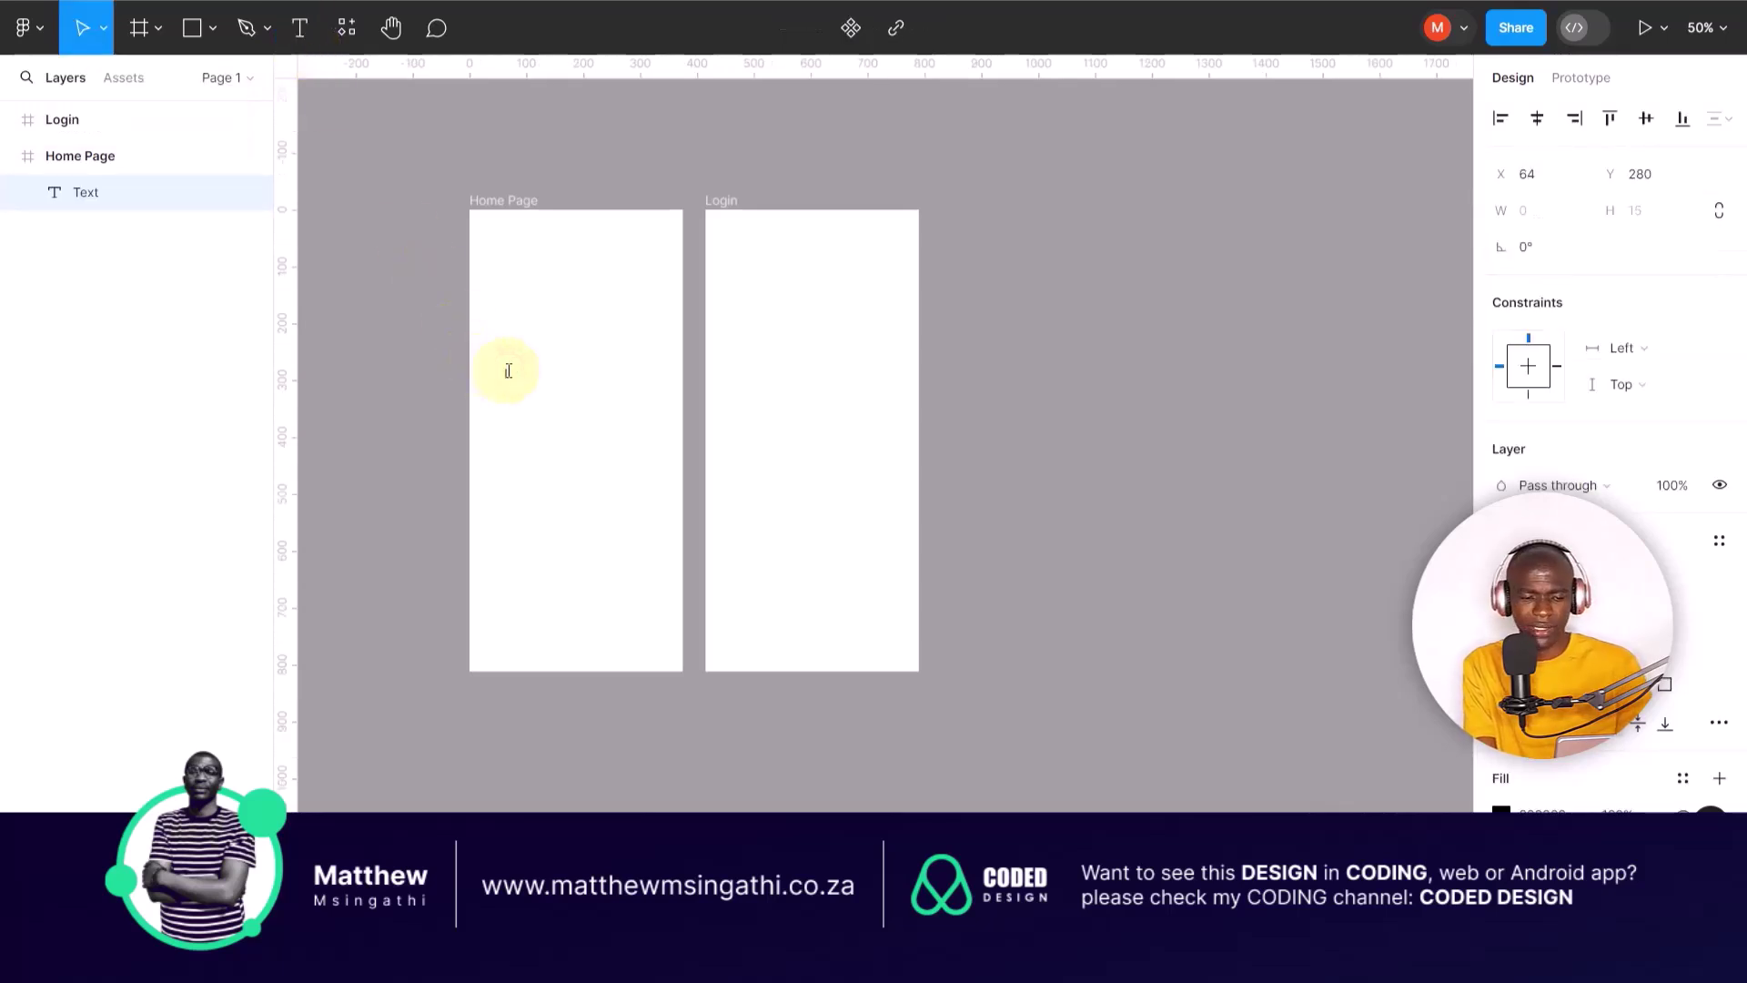
{"action": "key", "text": "Escape"}
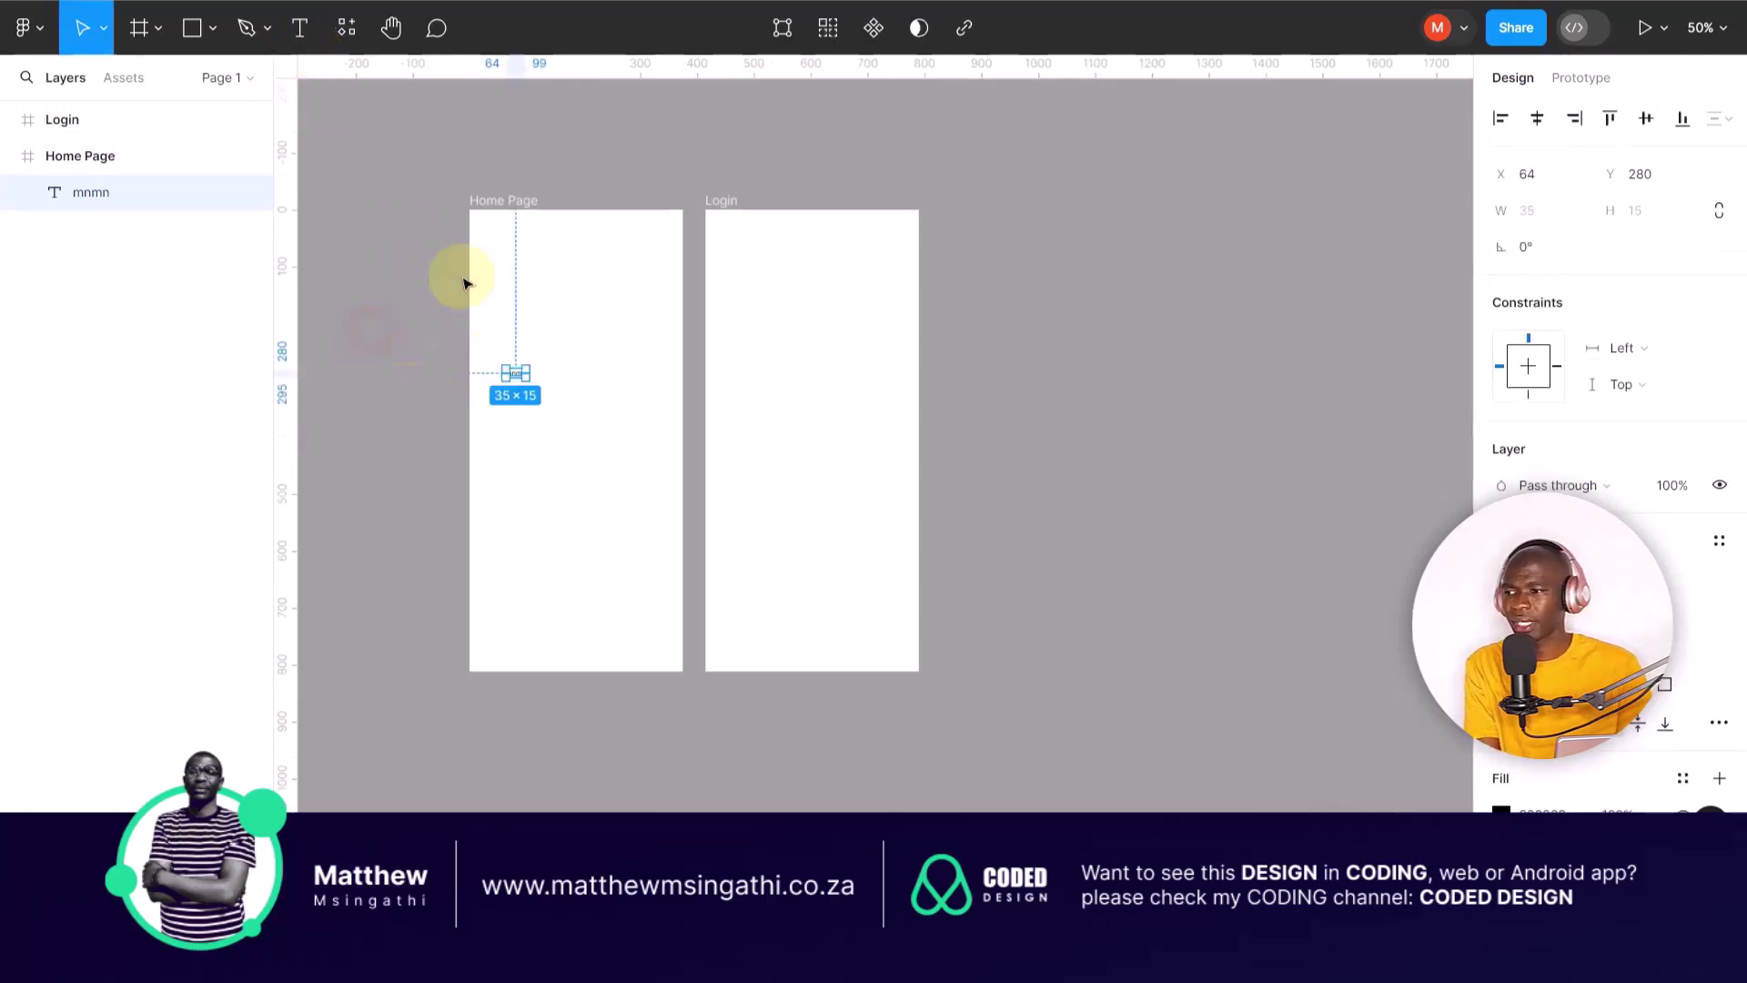
{"action": "left_click", "coordinate": [501, 197]}
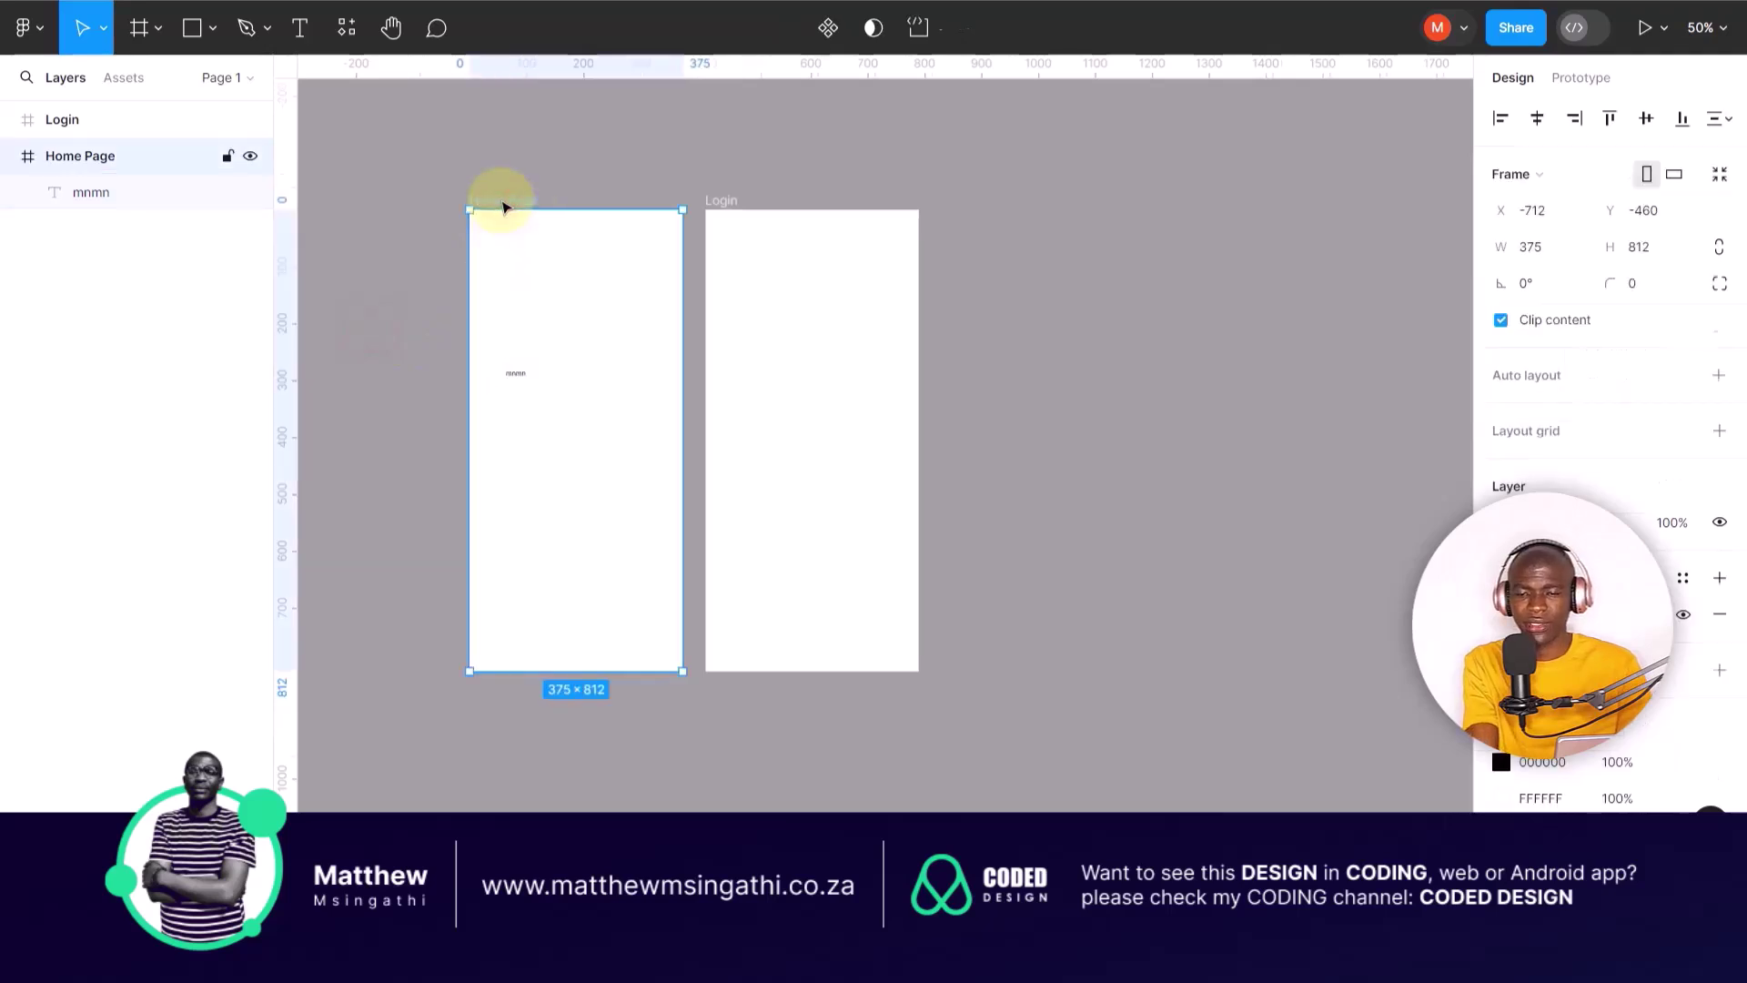
{"action": "key", "text": "Delete"}
{"action": "left_click", "coordinate": [721, 206]}
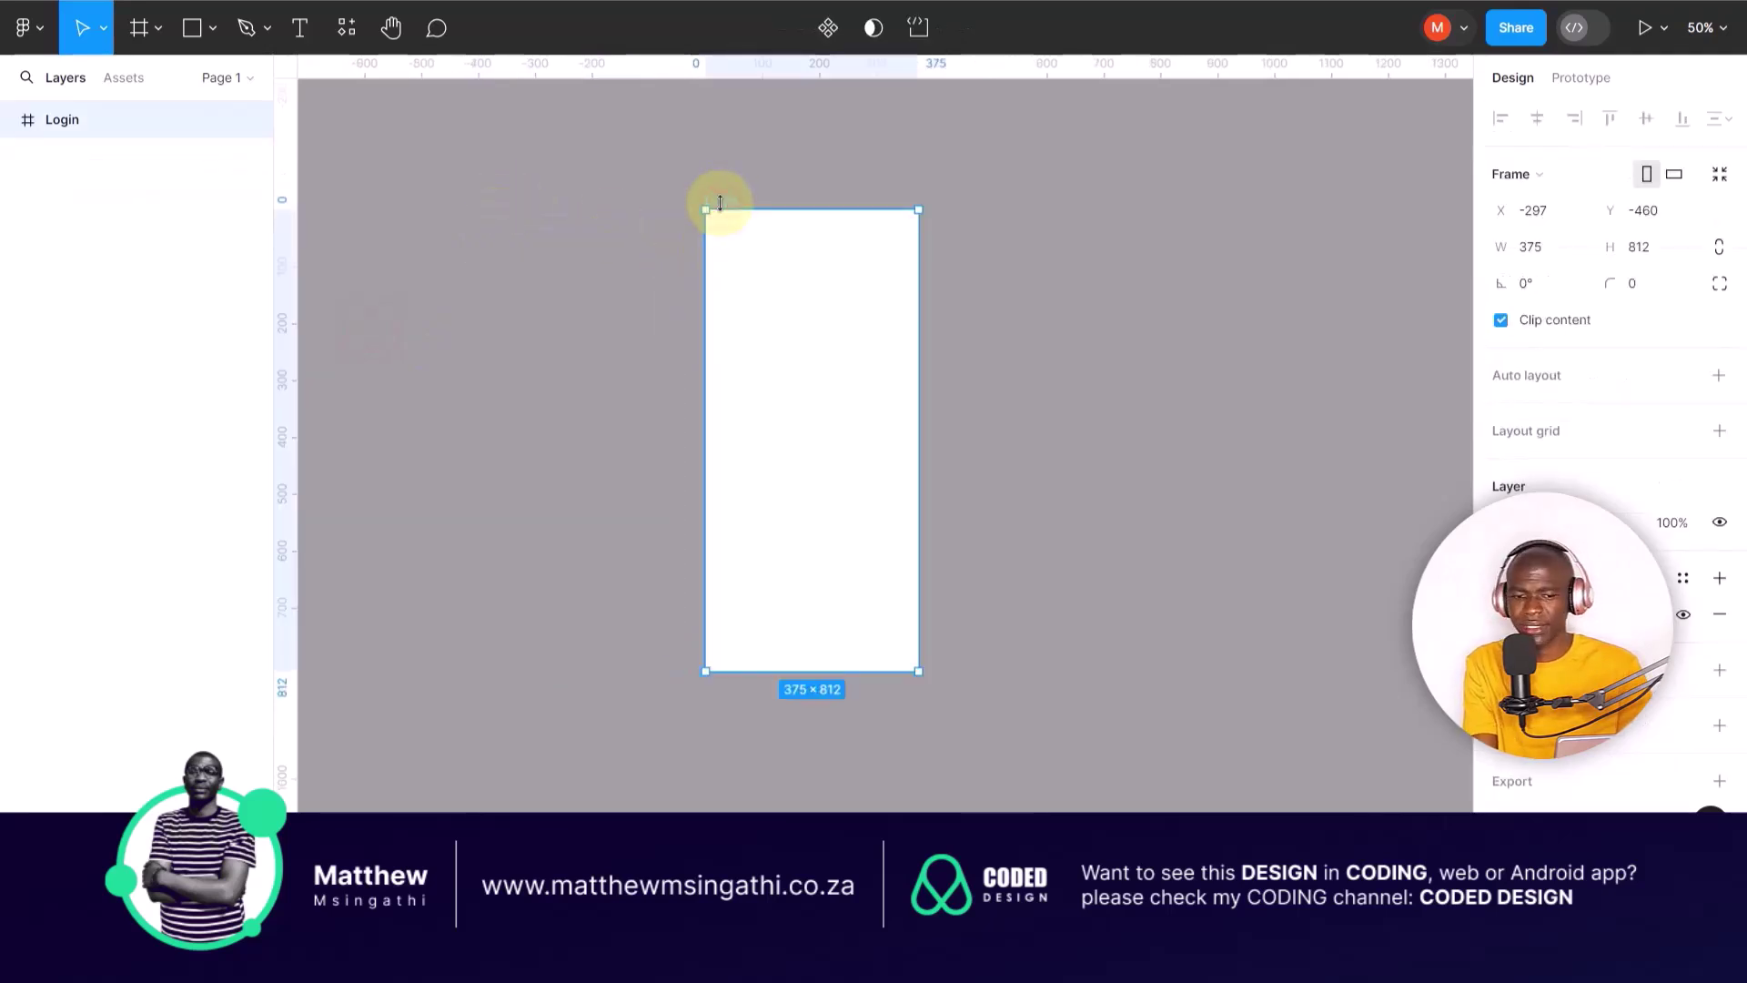
{"action": "key", "text": "Delete"}
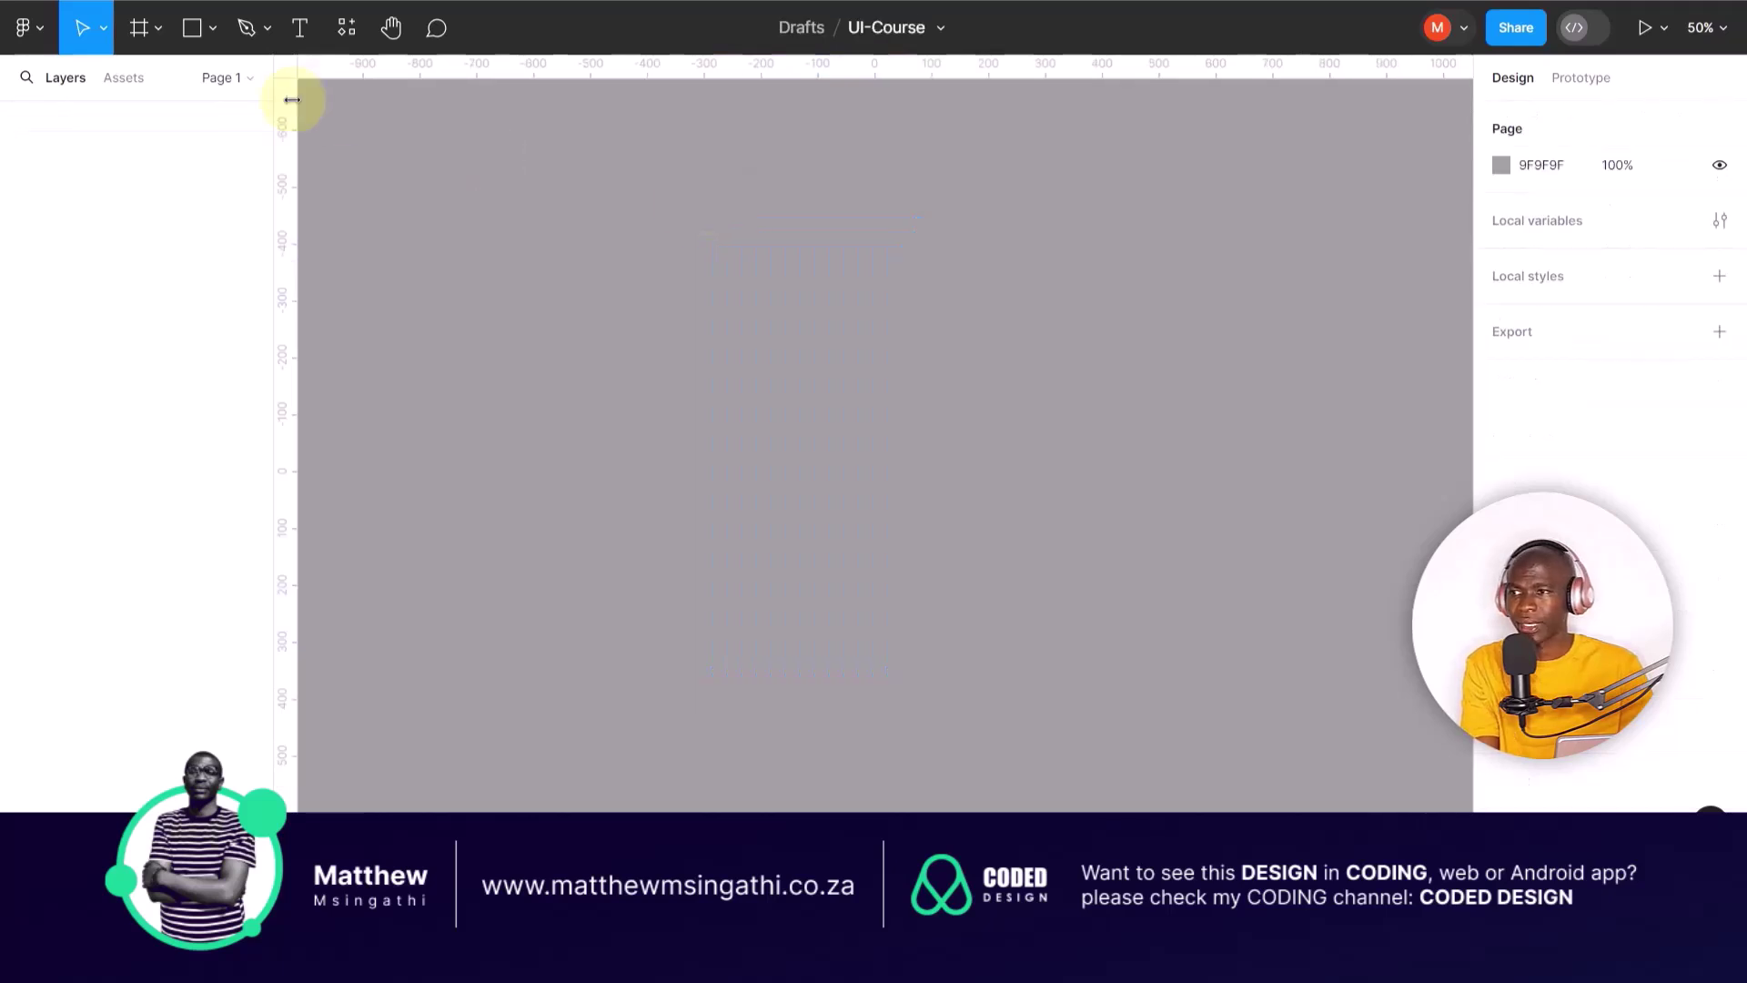
- Draw a new frame and enlarge it to 1910 × 1122
{"action": "left_click", "coordinate": [144, 29]}
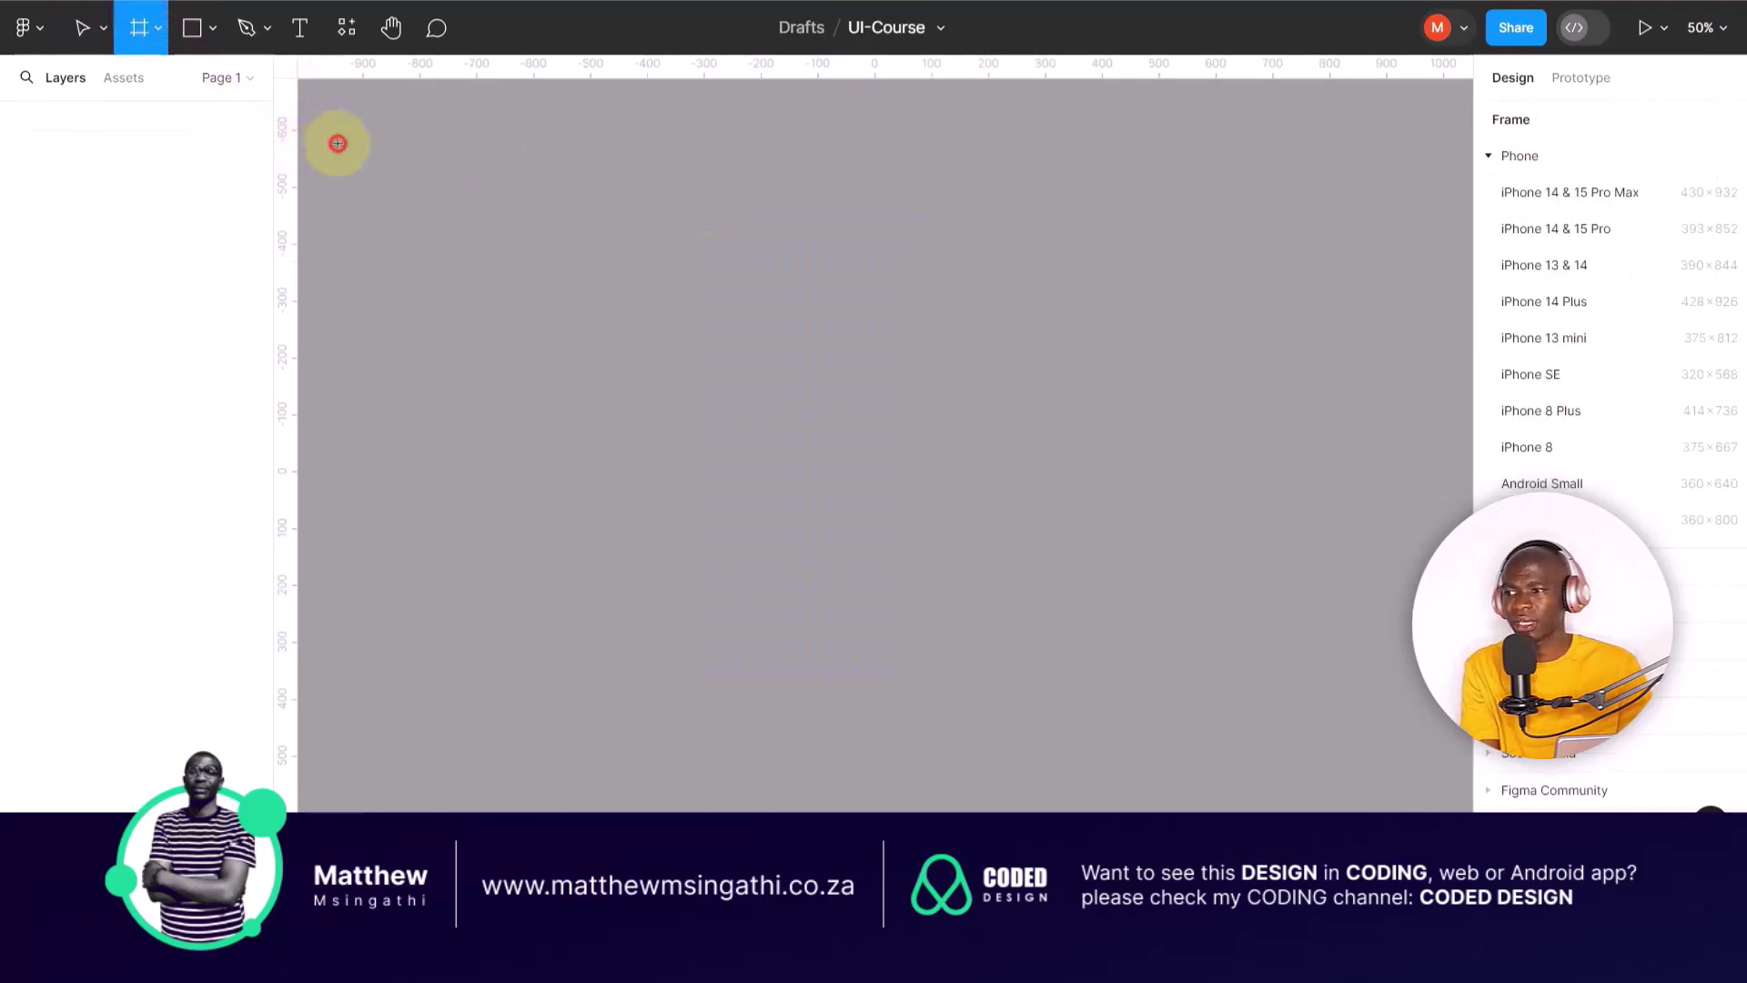
{"action": "left_click_drag", "start_coordinate": [336, 142], "coordinate": [1055, 650]}
{"action": "left_click_drag", "start_coordinate": [1166, 679], "coordinate": [1423, 779]}
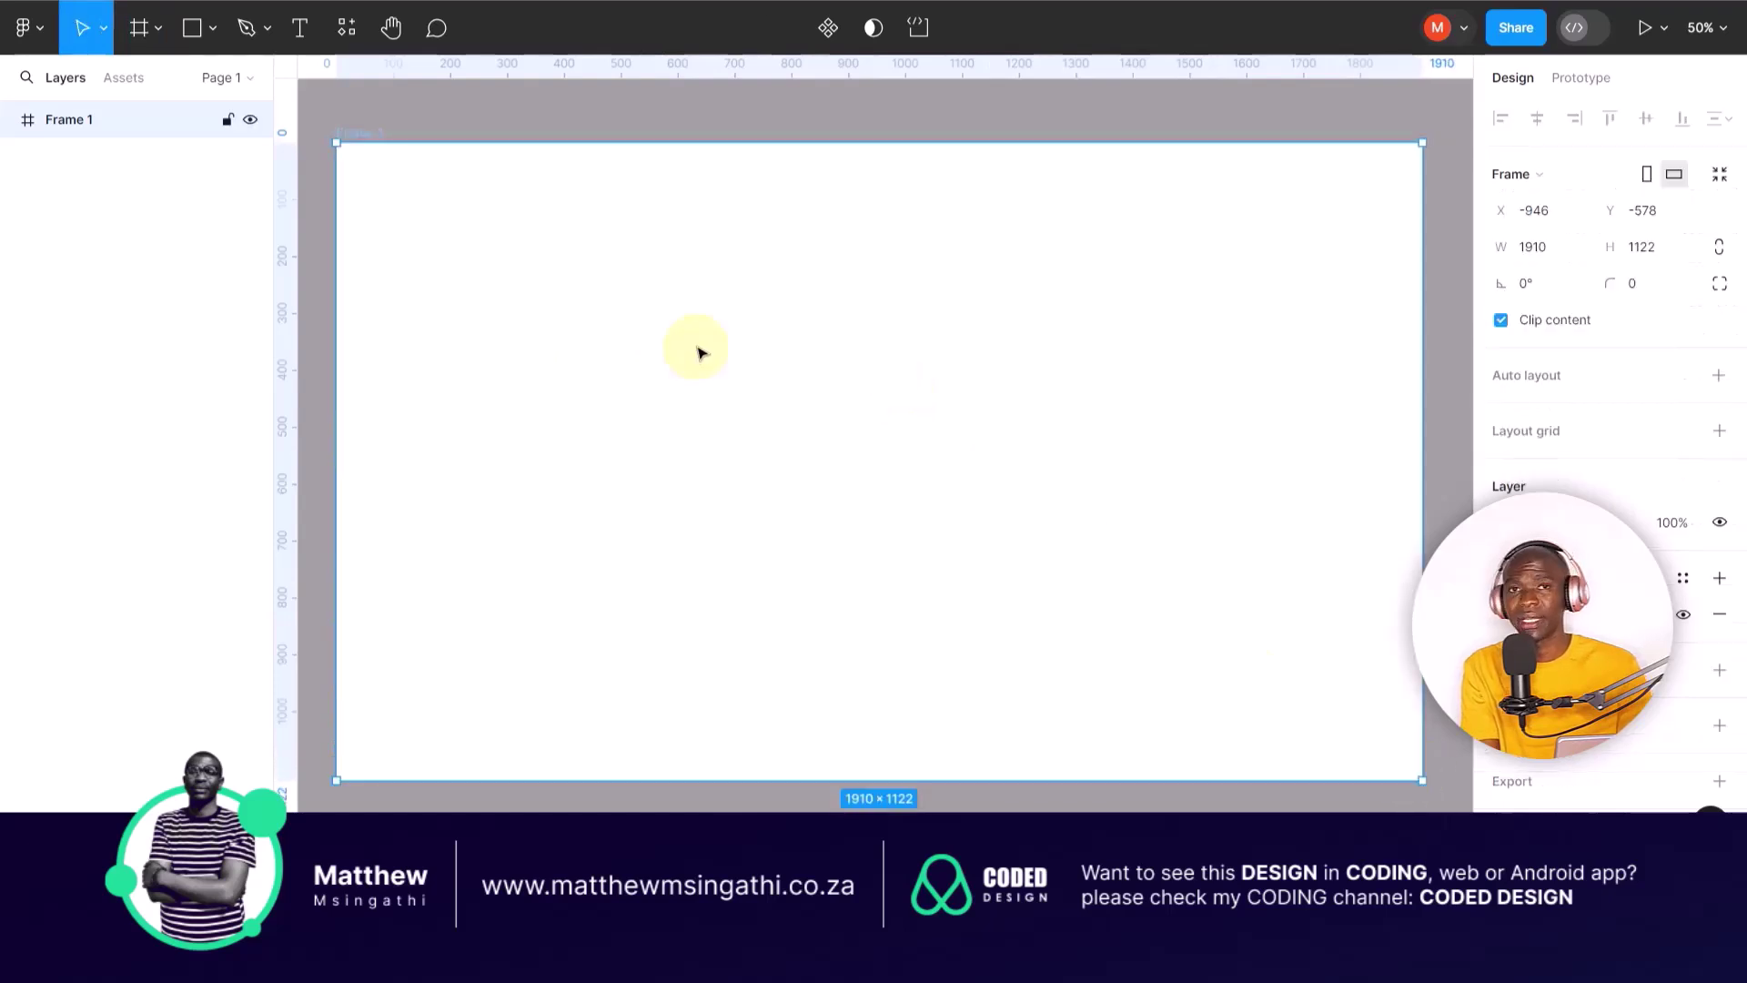
- Add a text layer reading 'Sample text' inside Frame 1
{"action": "left_click", "coordinate": [549, 117]}
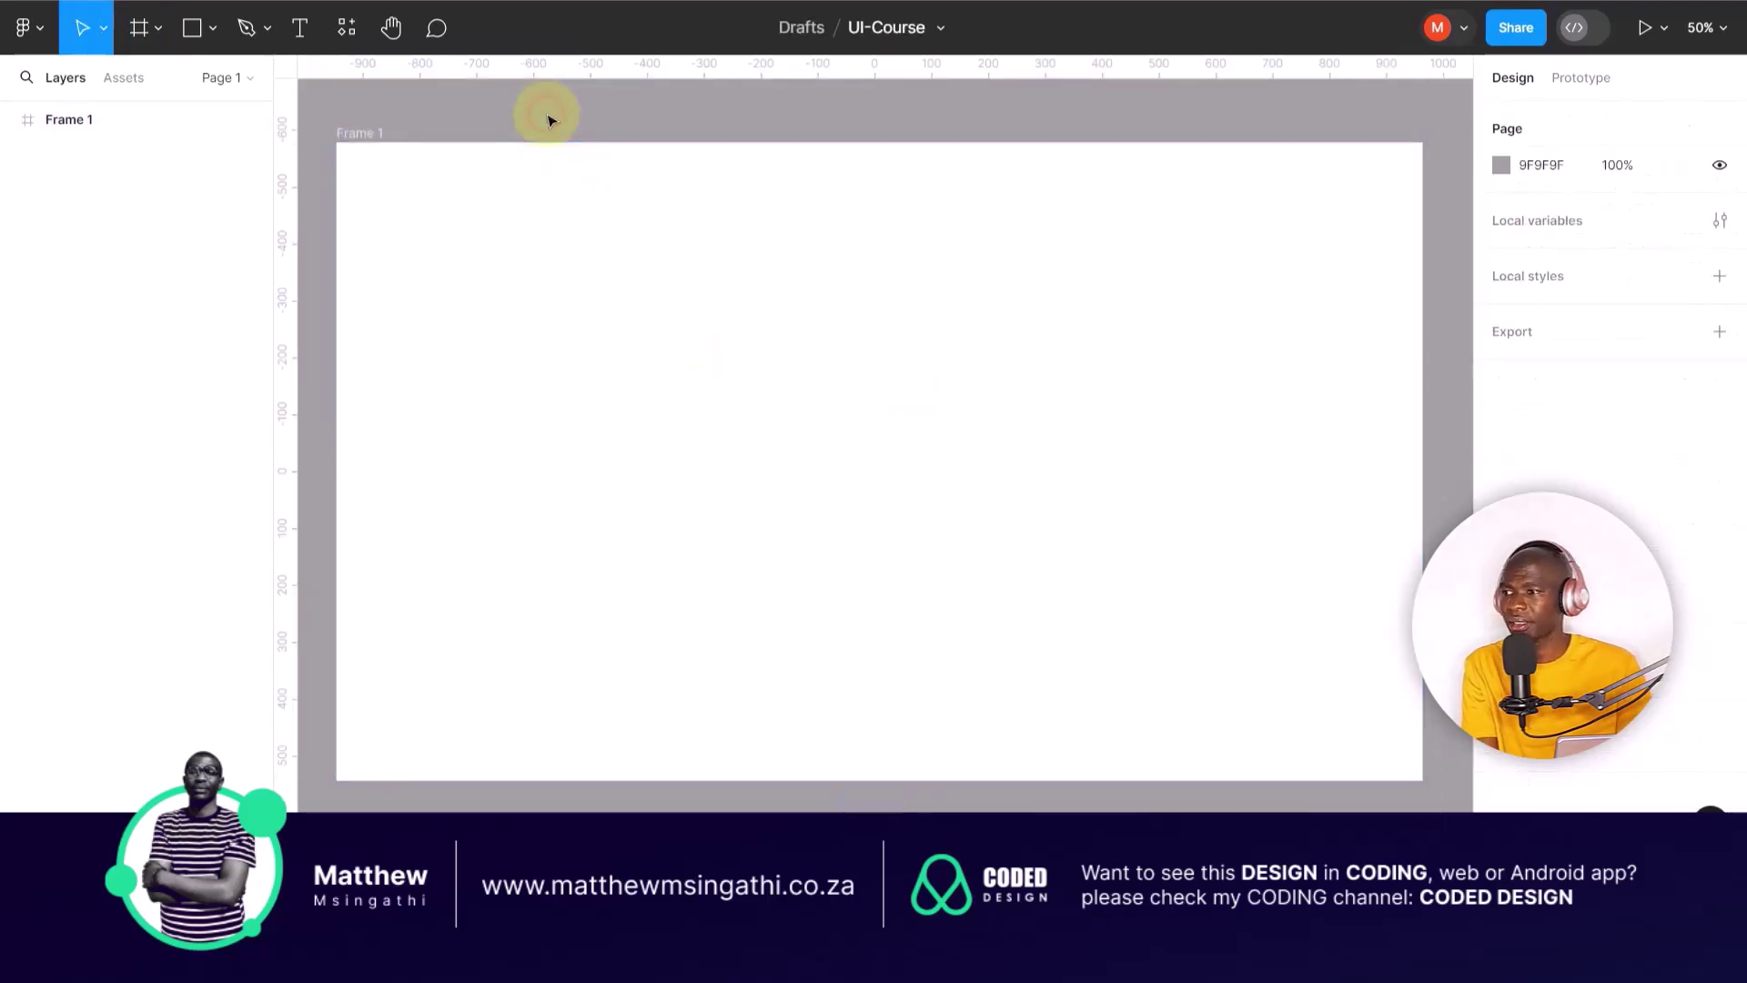
{"action": "left_click", "coordinate": [299, 28]}
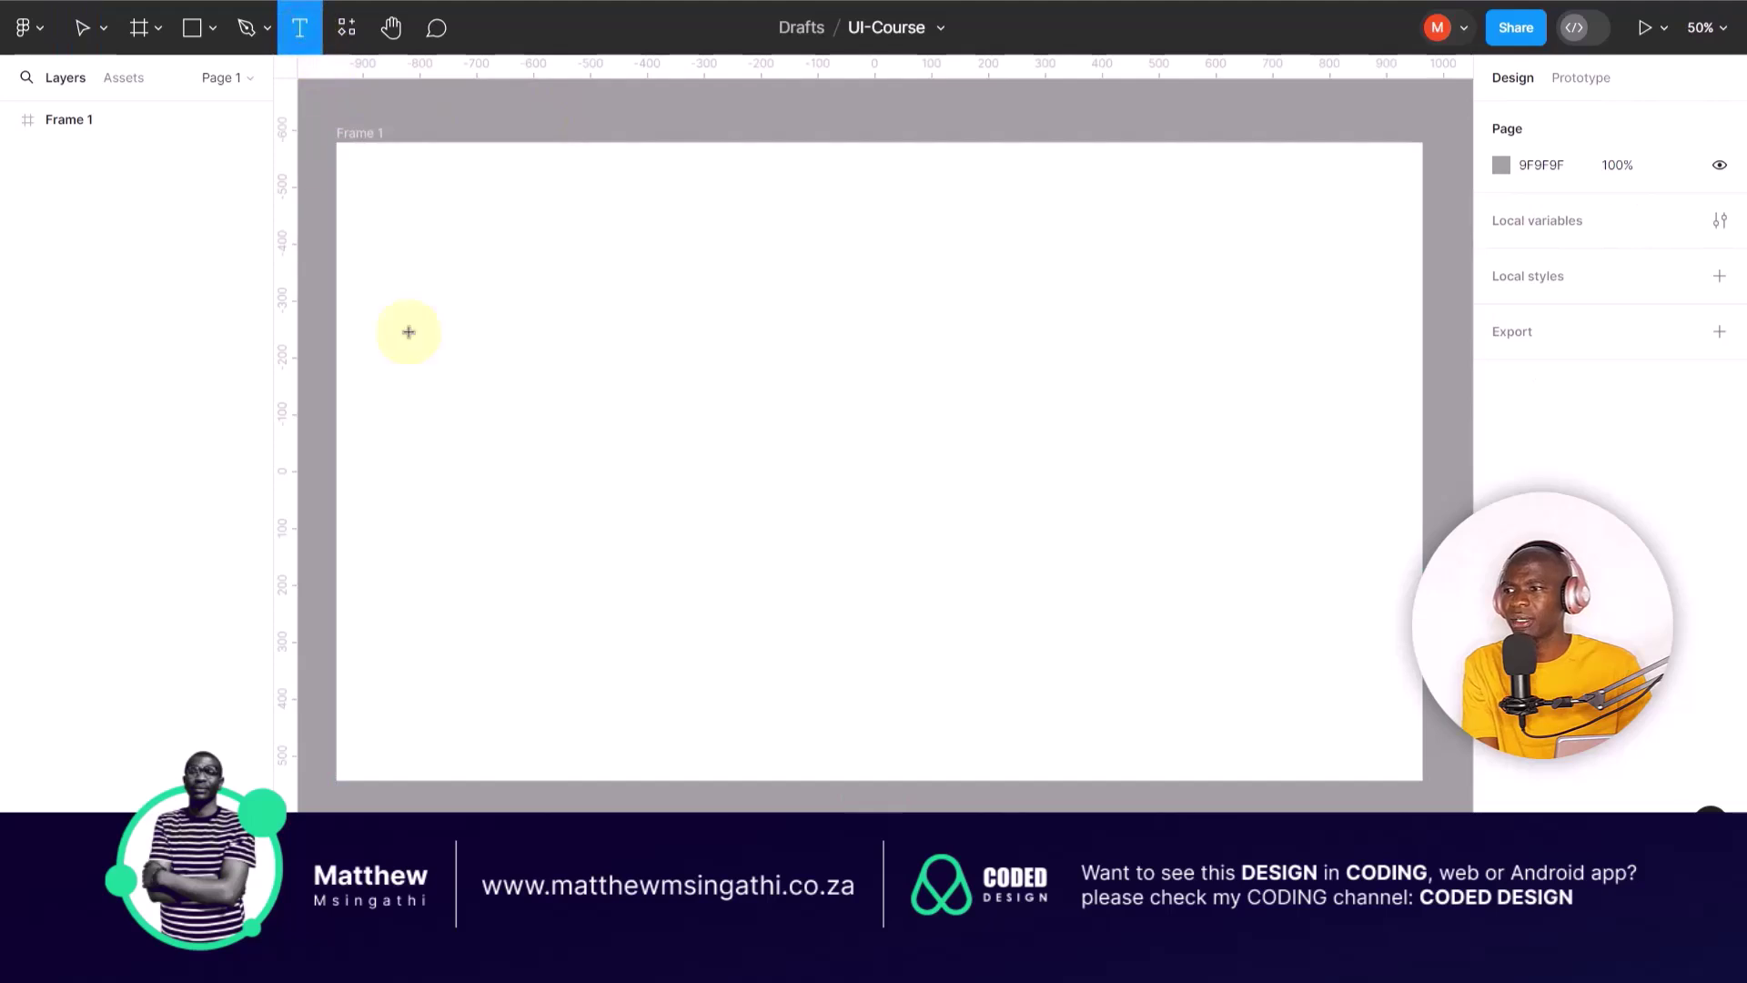
{"action": "left_click", "coordinate": [618, 417]}
{"action": "type", "text": "Sam"}
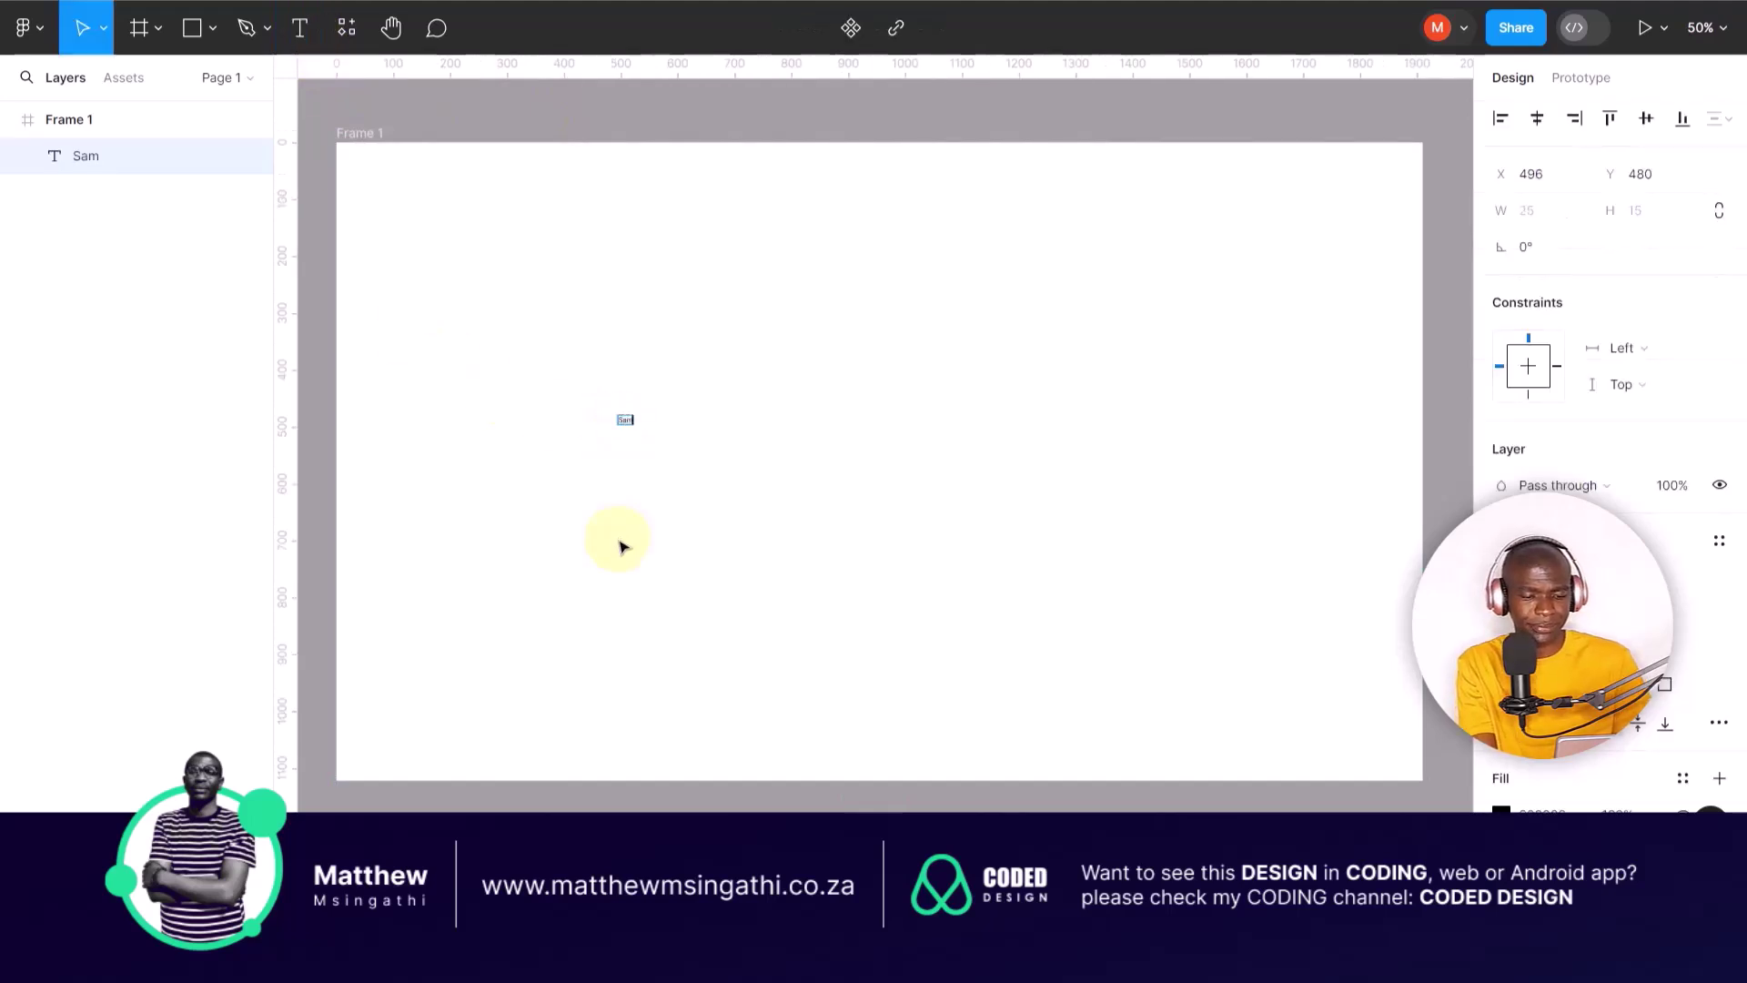
{"action": "type", "text": "ple text"}
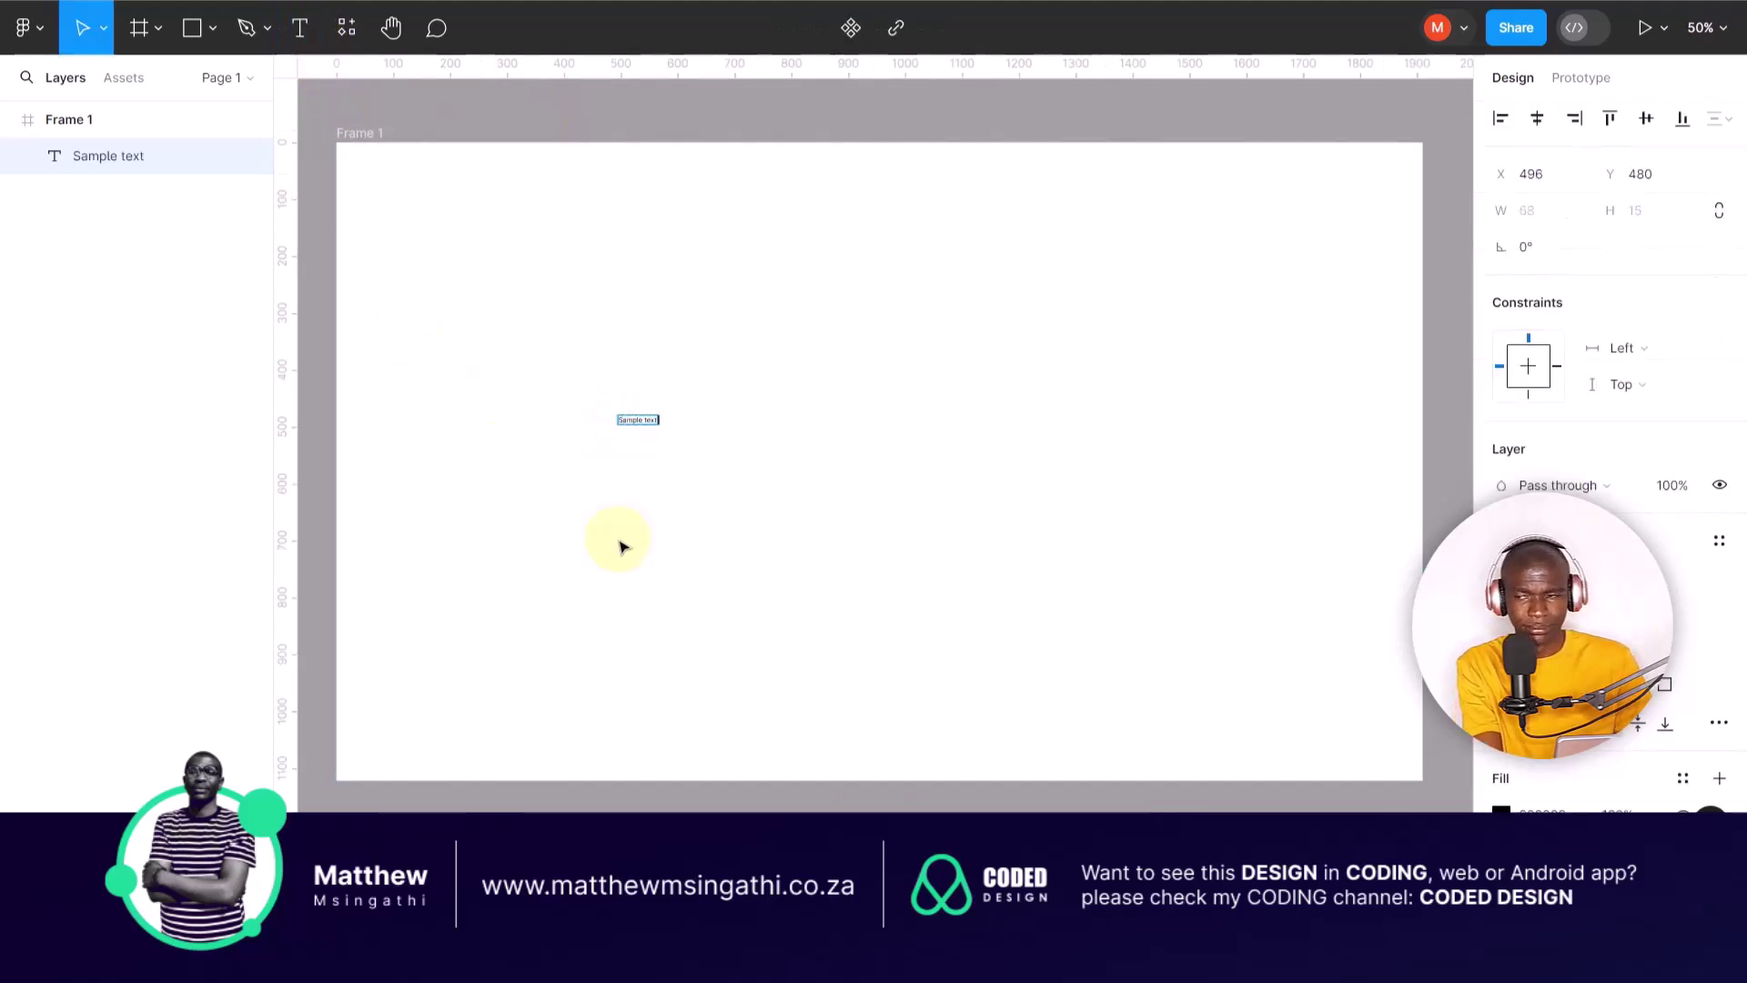
{"action": "key", "text": "Escape"}
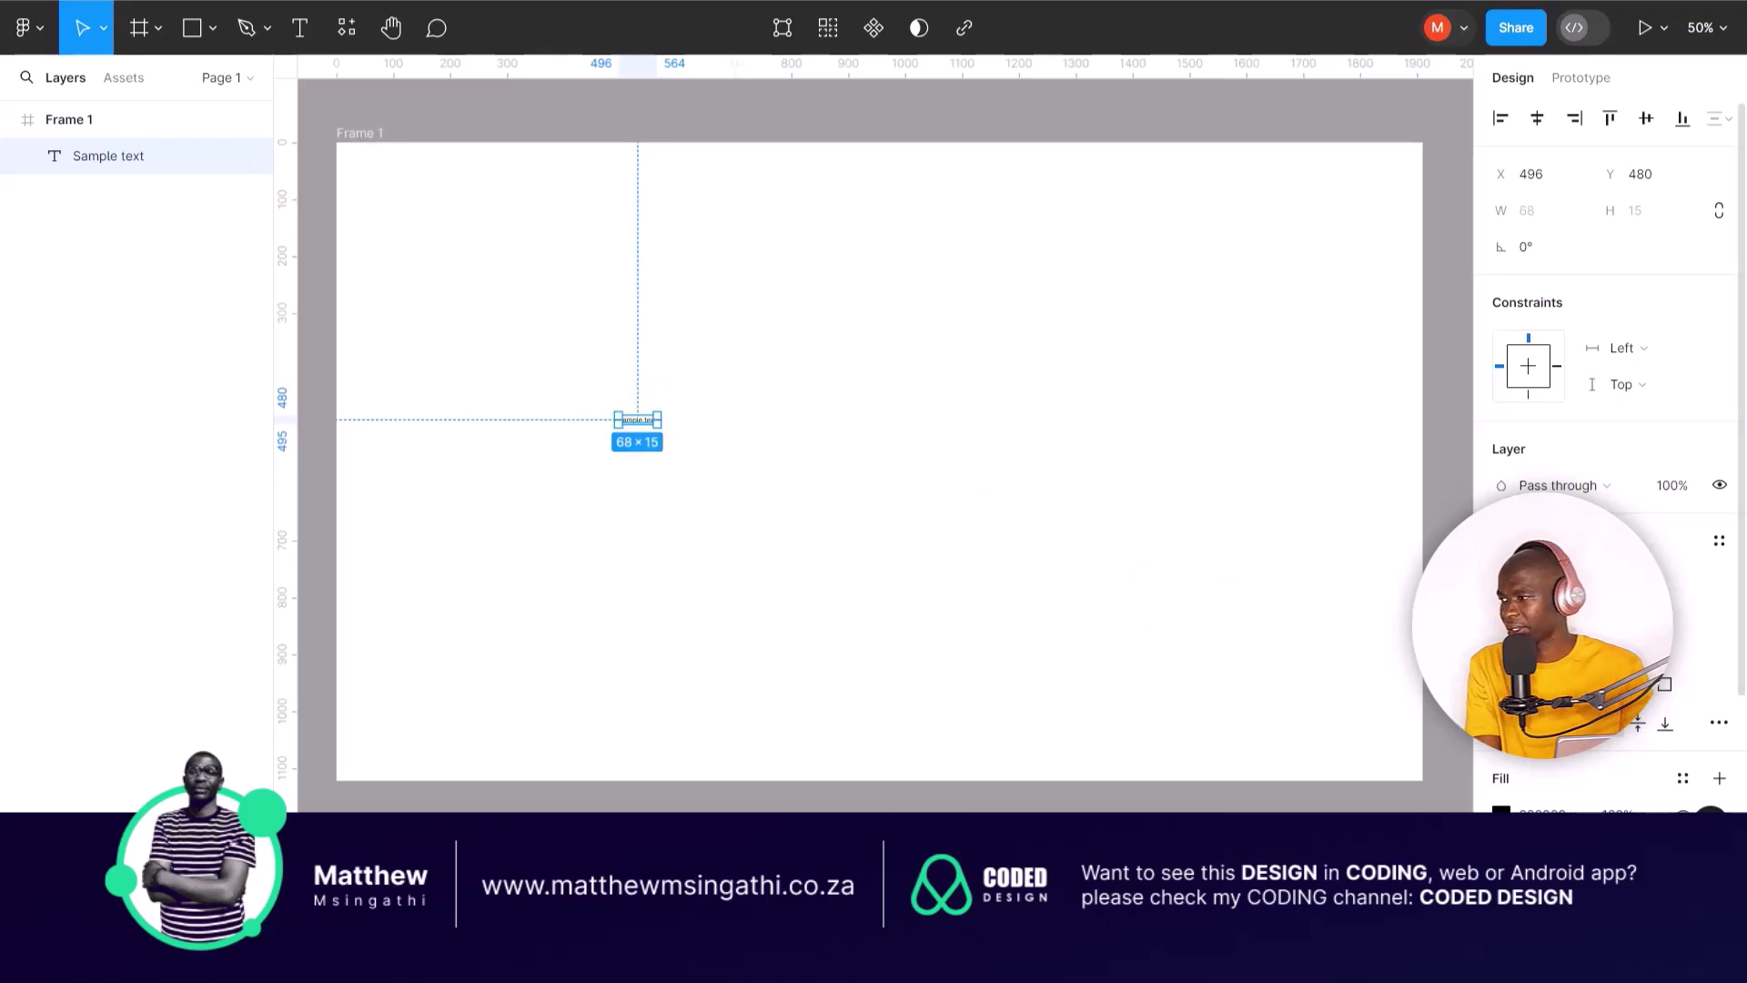
- Set the Sample text font size to 64
{"action": "left_click", "coordinate": [1698, 625]}
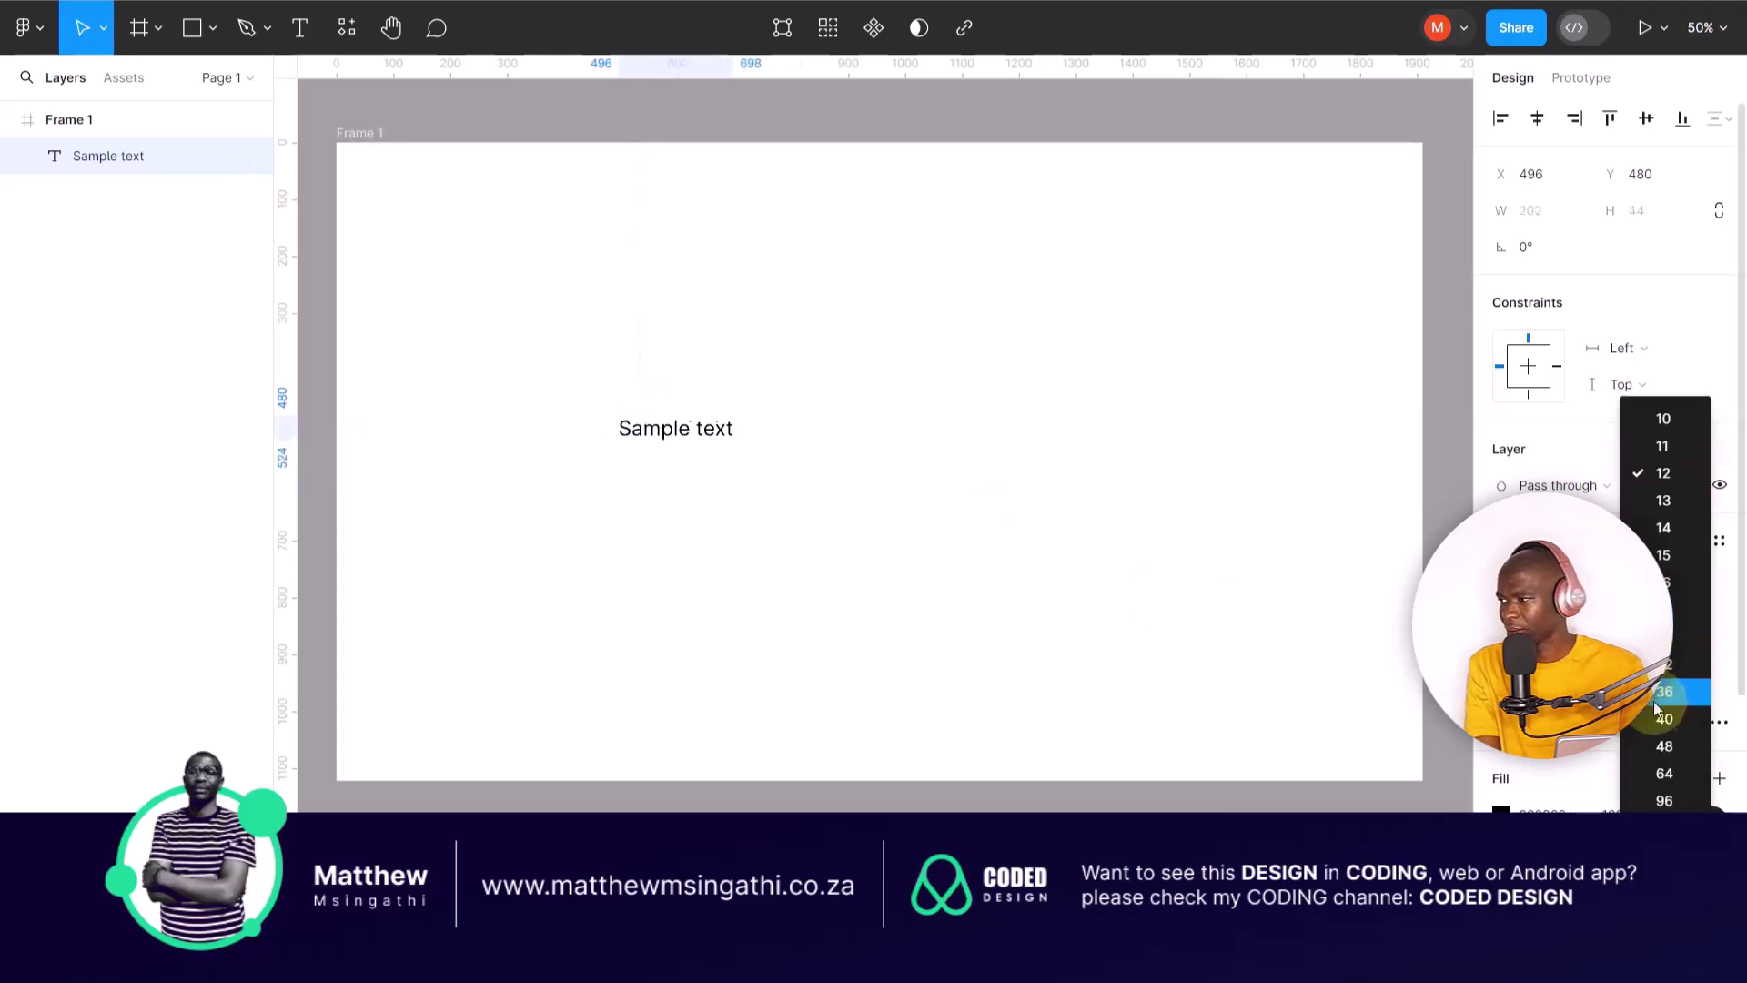
{"action": "left_click", "coordinate": [1664, 773]}
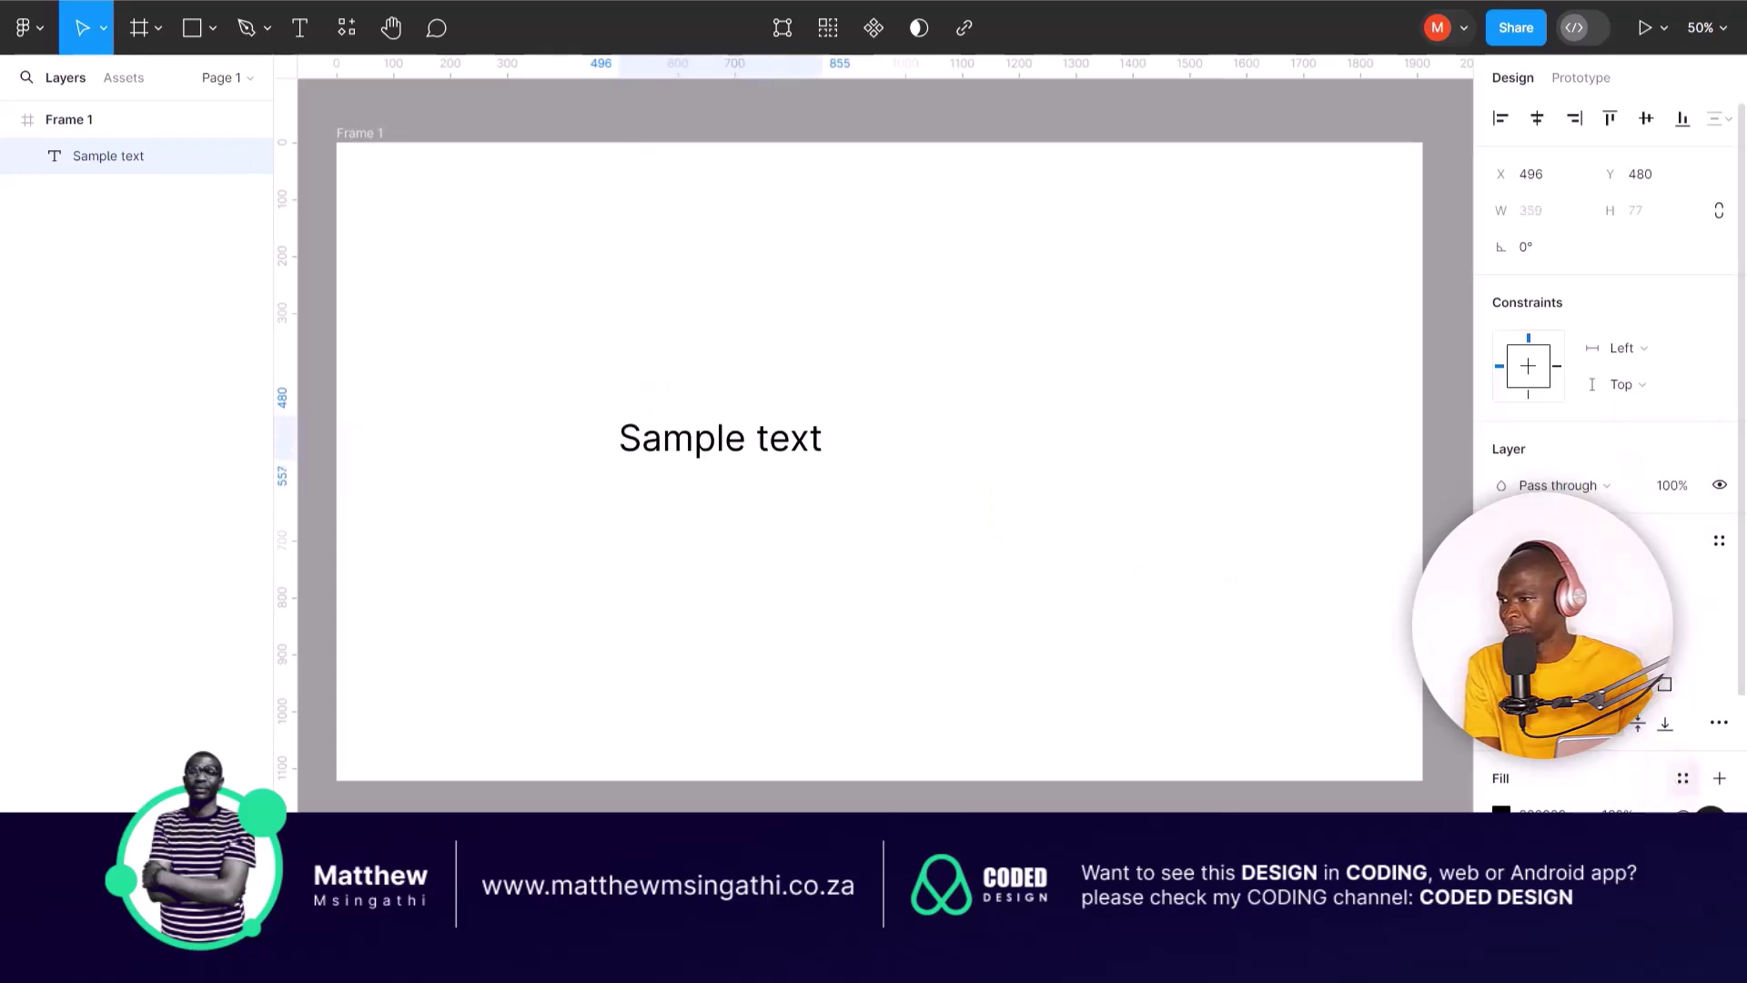
{"action": "left_click", "coordinate": [1219, 489]}
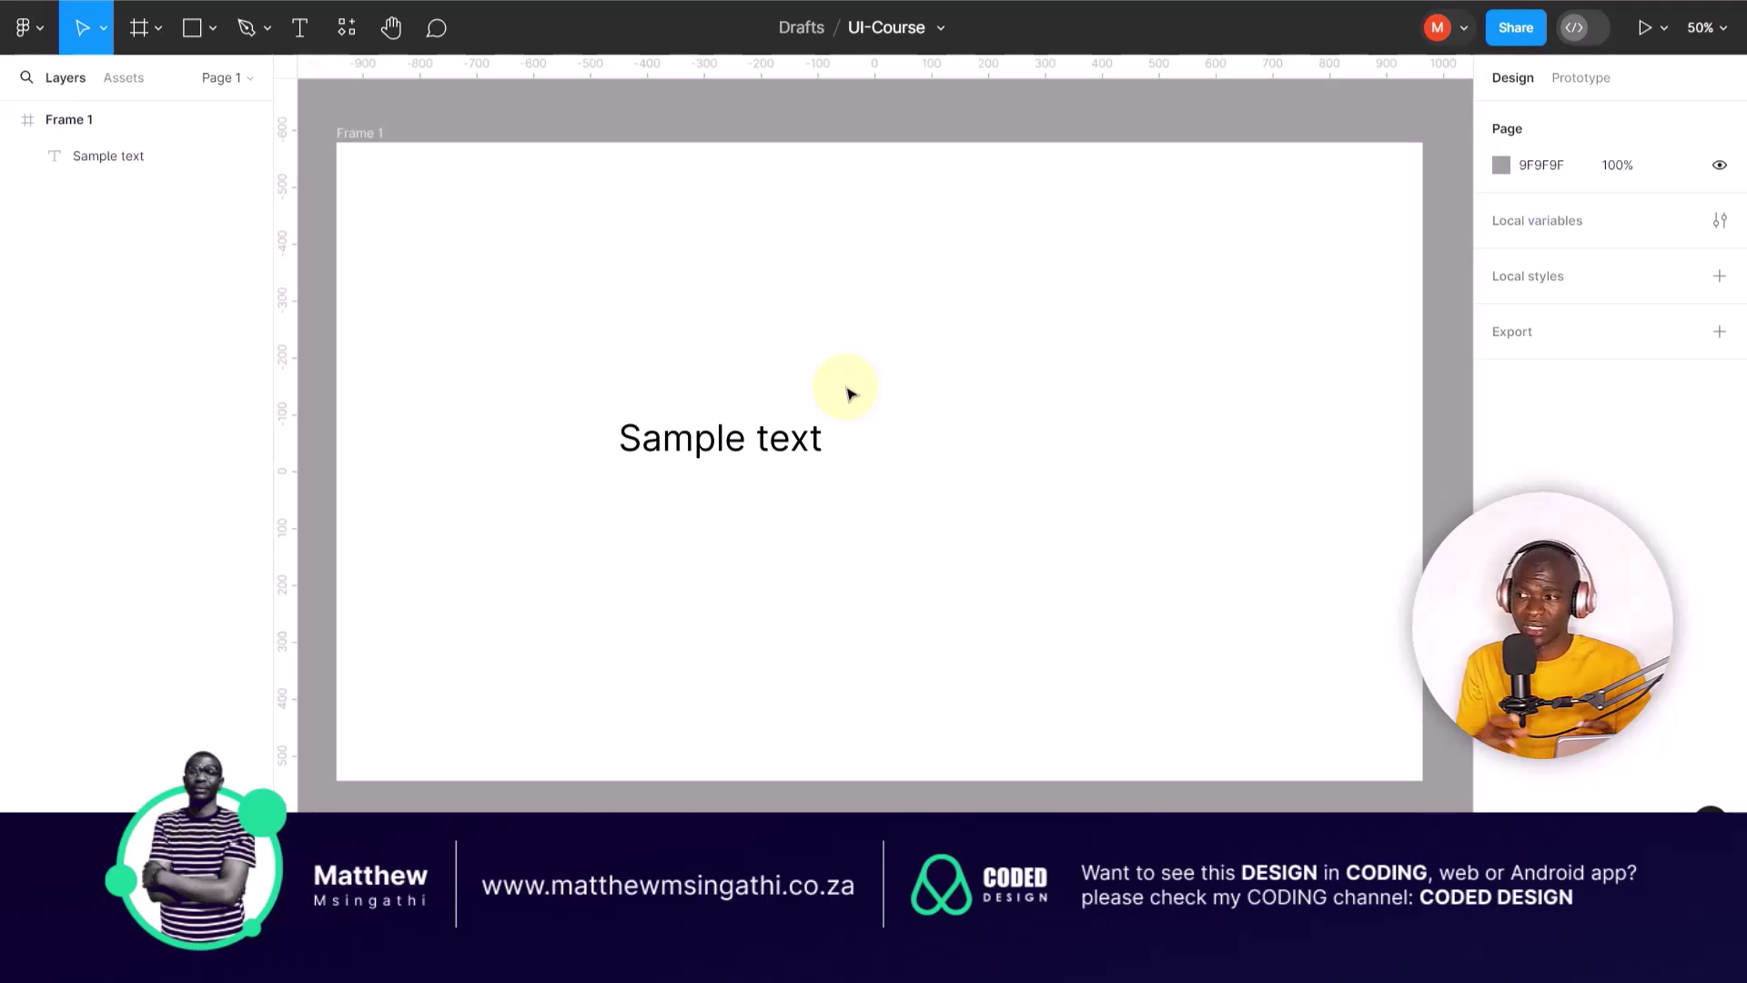
- Drag the Sample text box's corner to widen it to 588 × 79, lettering unchanged
{"action": "left_click", "coordinate": [812, 444]}
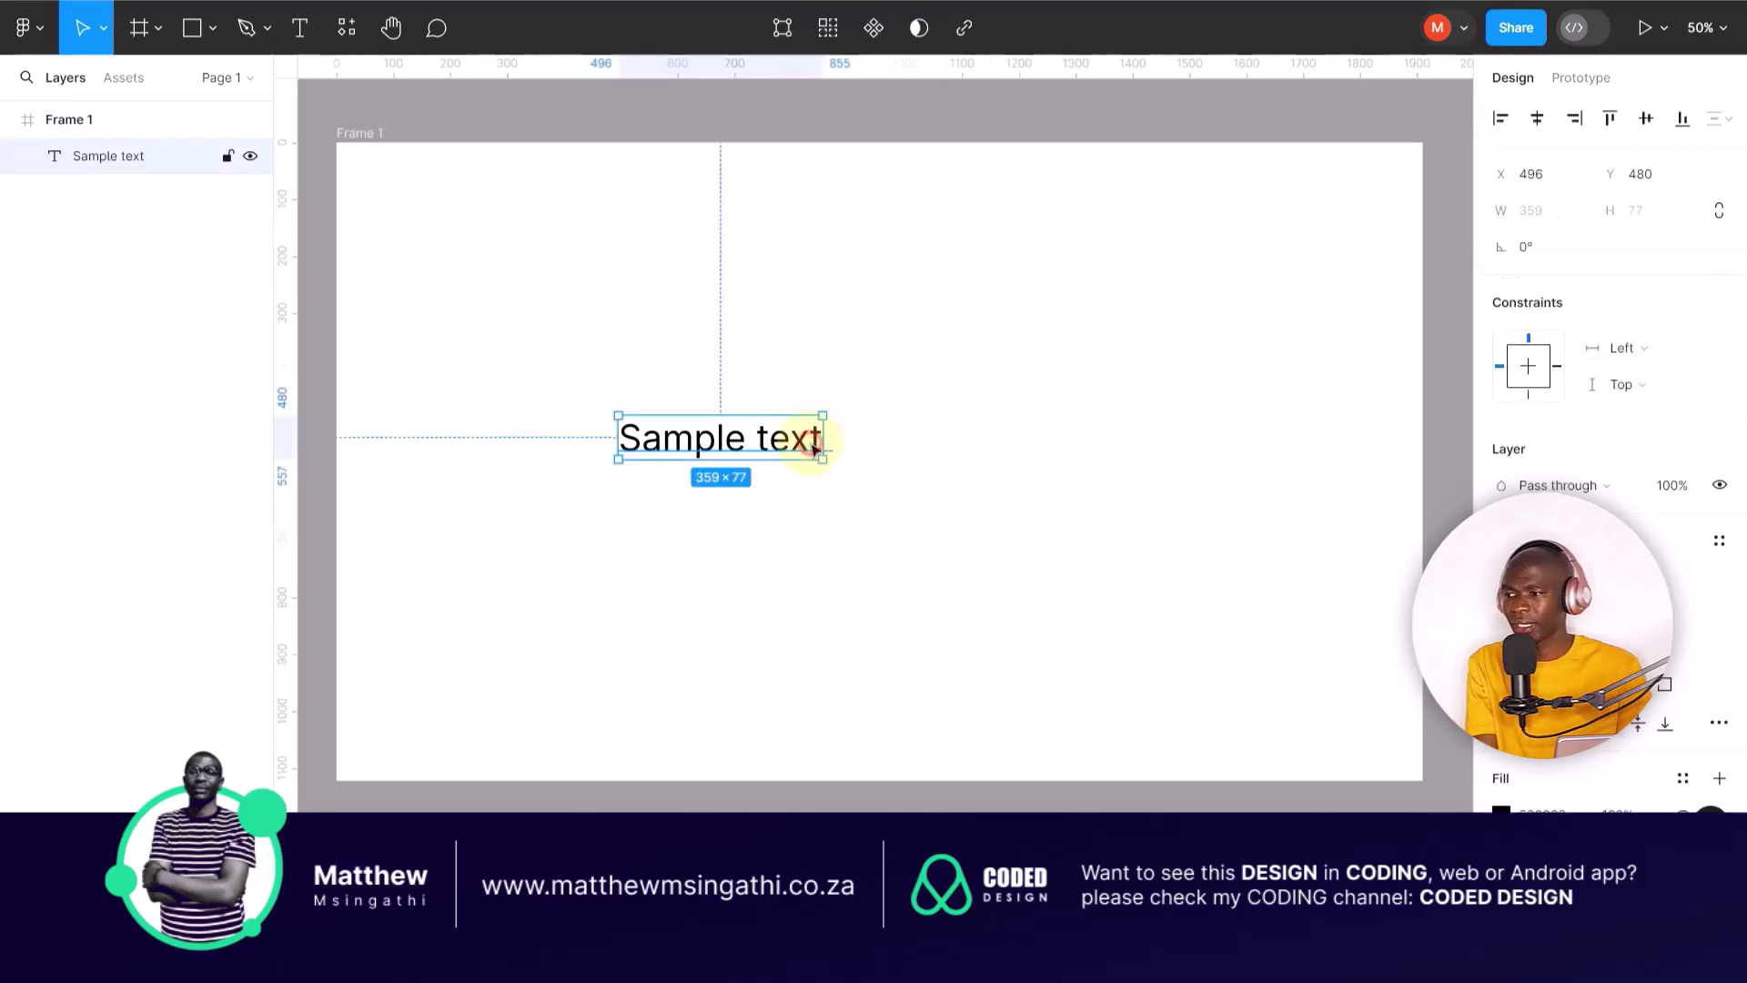
{"action": "left_click_drag", "start_coordinate": [825, 418], "coordinate": [953, 415]}
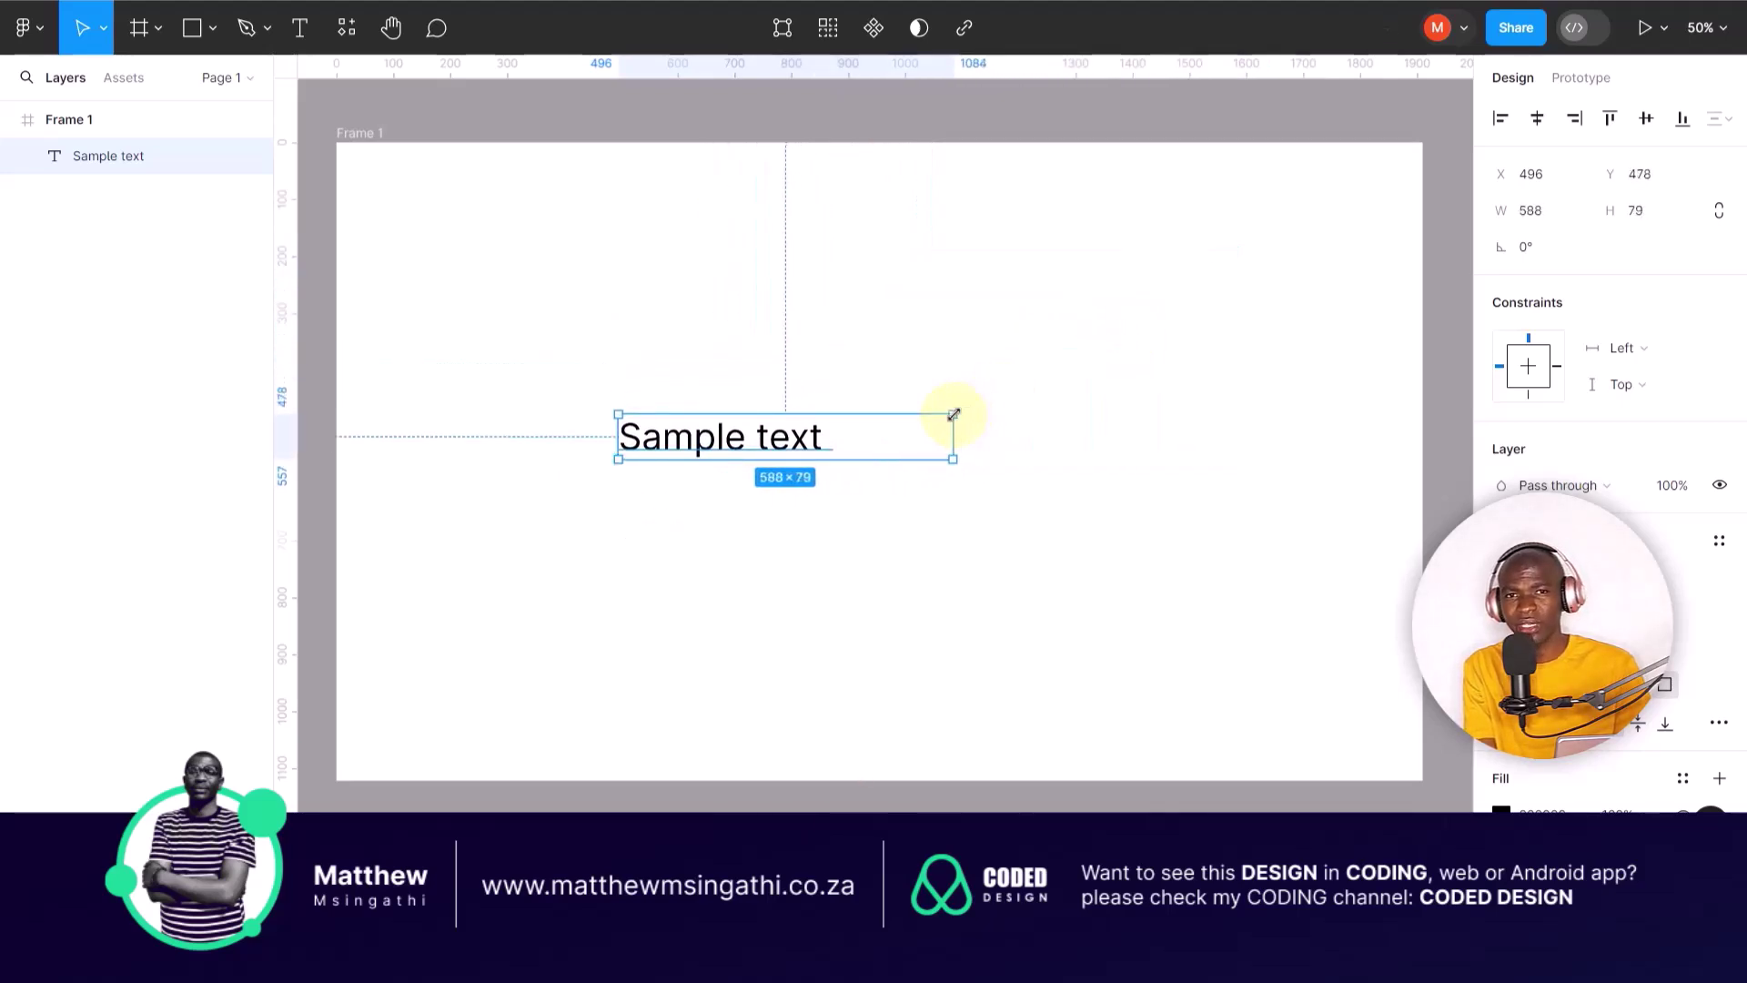
{"action": "left_click", "coordinate": [534, 275]}
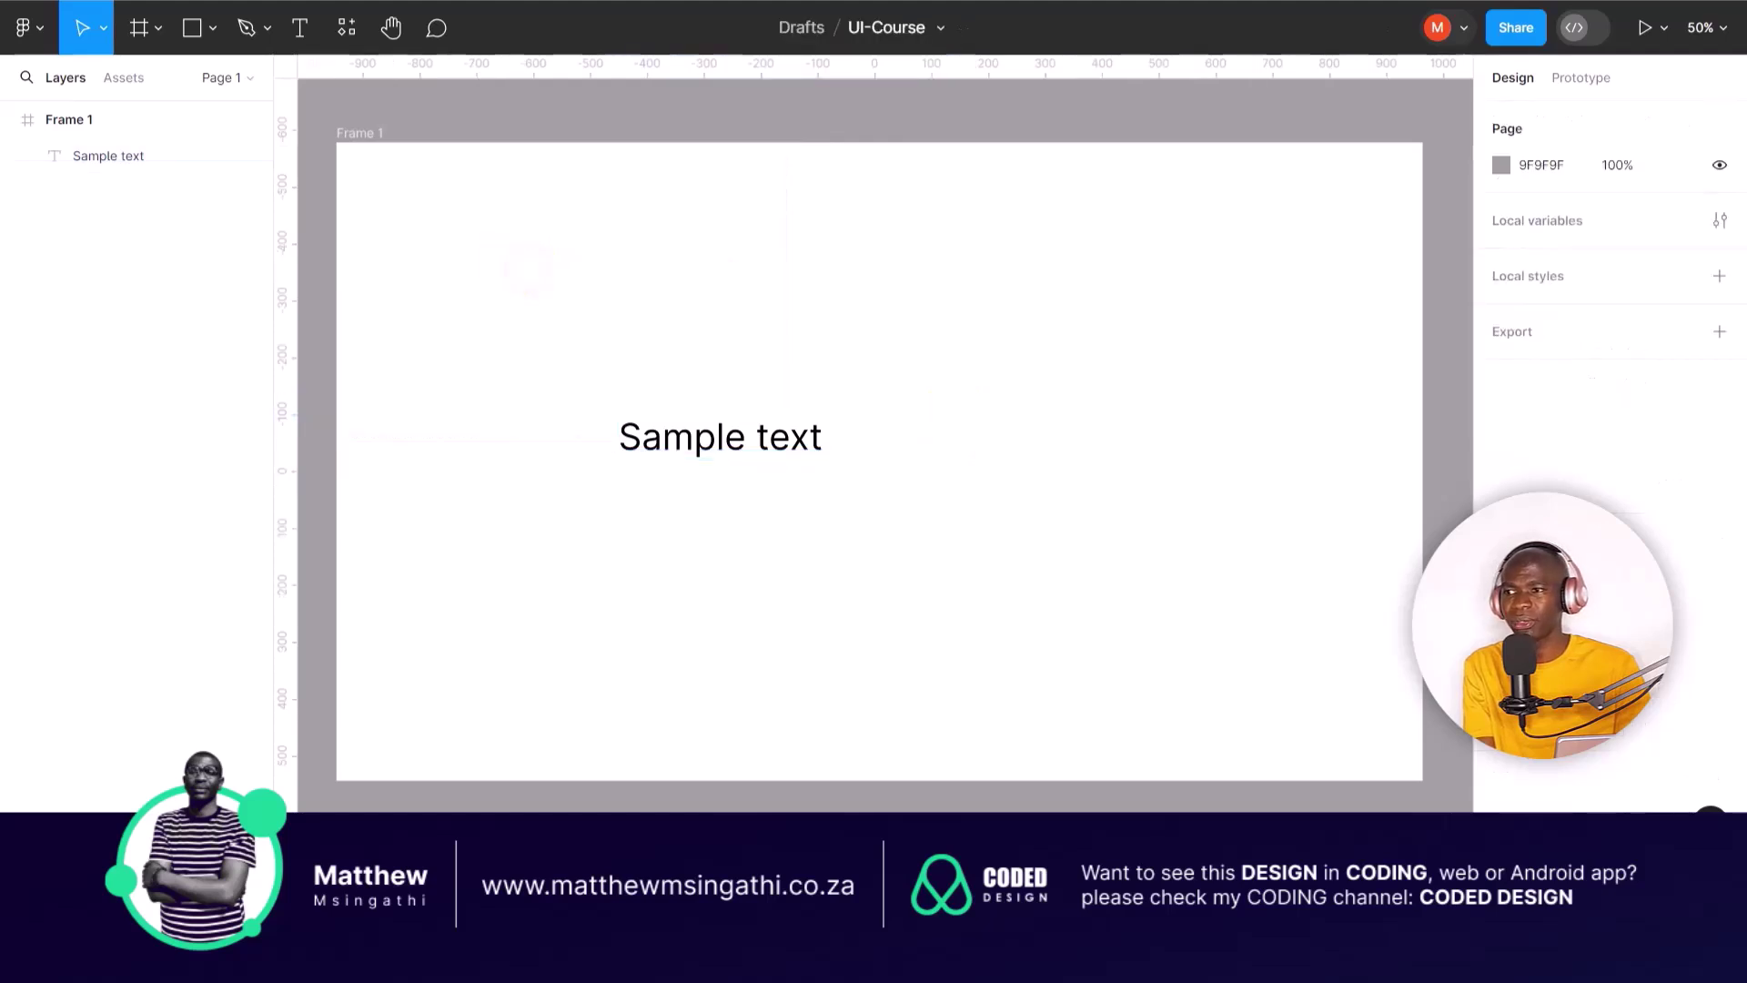
{"action": "left_click", "coordinate": [105, 30]}
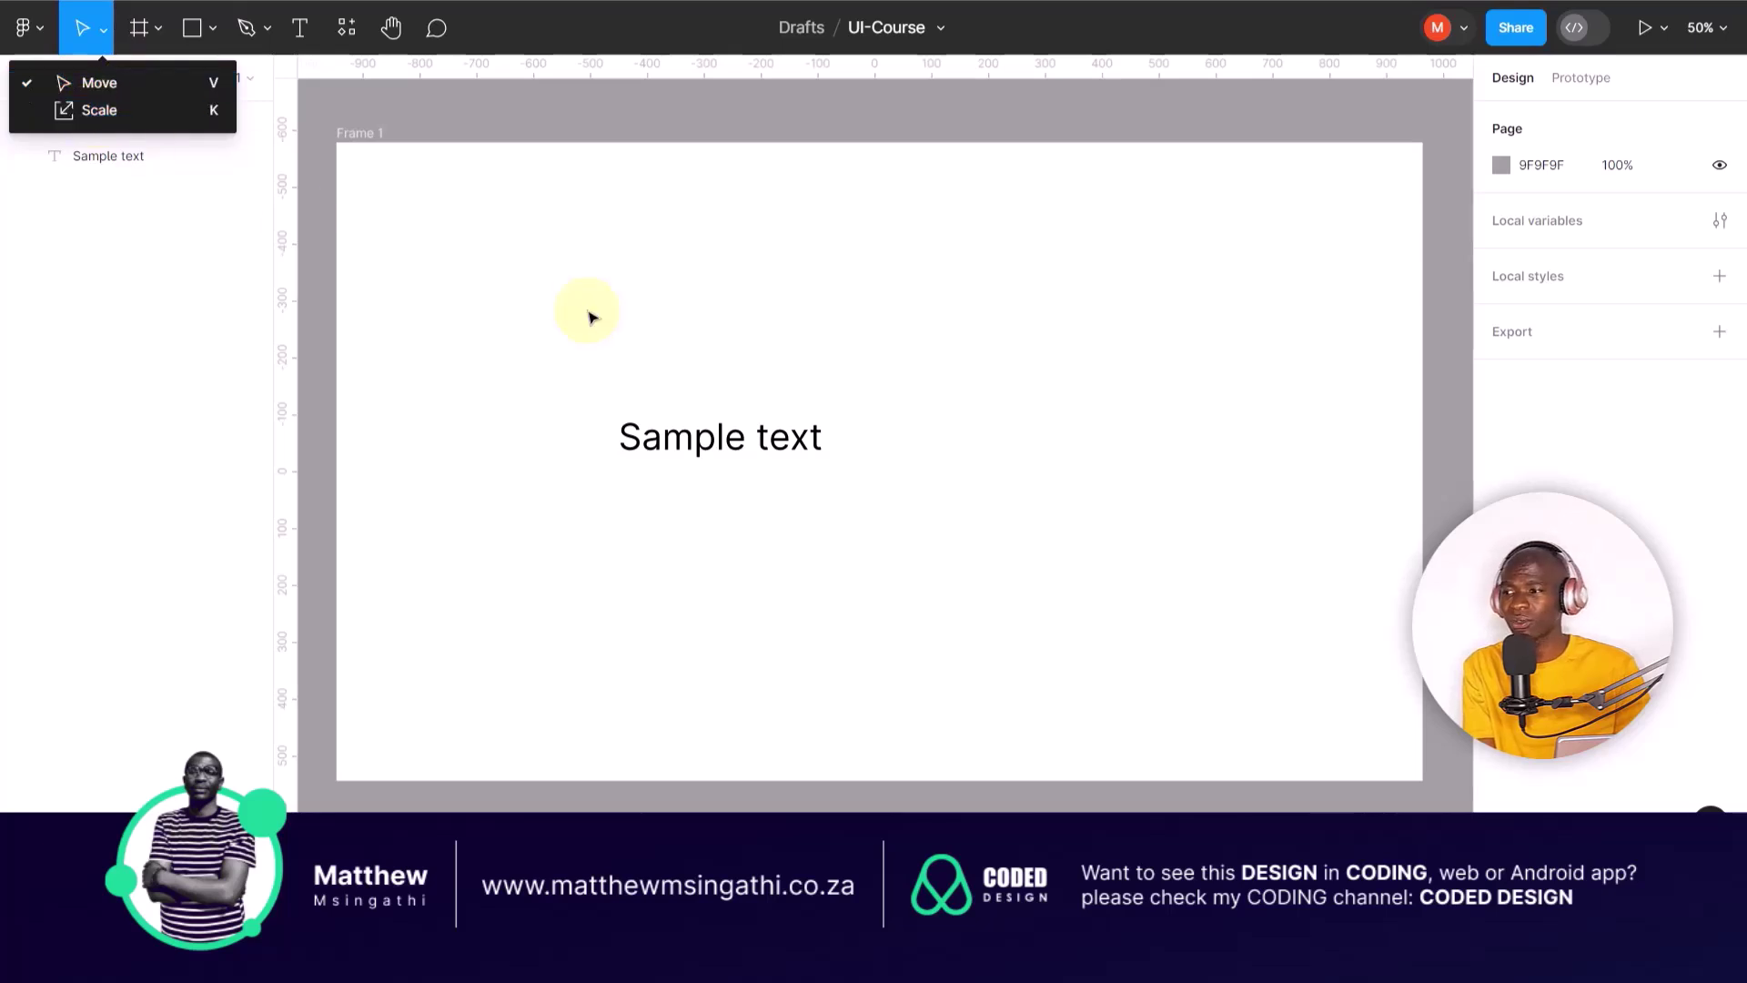
- Select the Sample text and switch to the Scale (K) tool
{"action": "left_click", "coordinate": [774, 380]}
{"action": "left_click", "coordinate": [746, 438]}
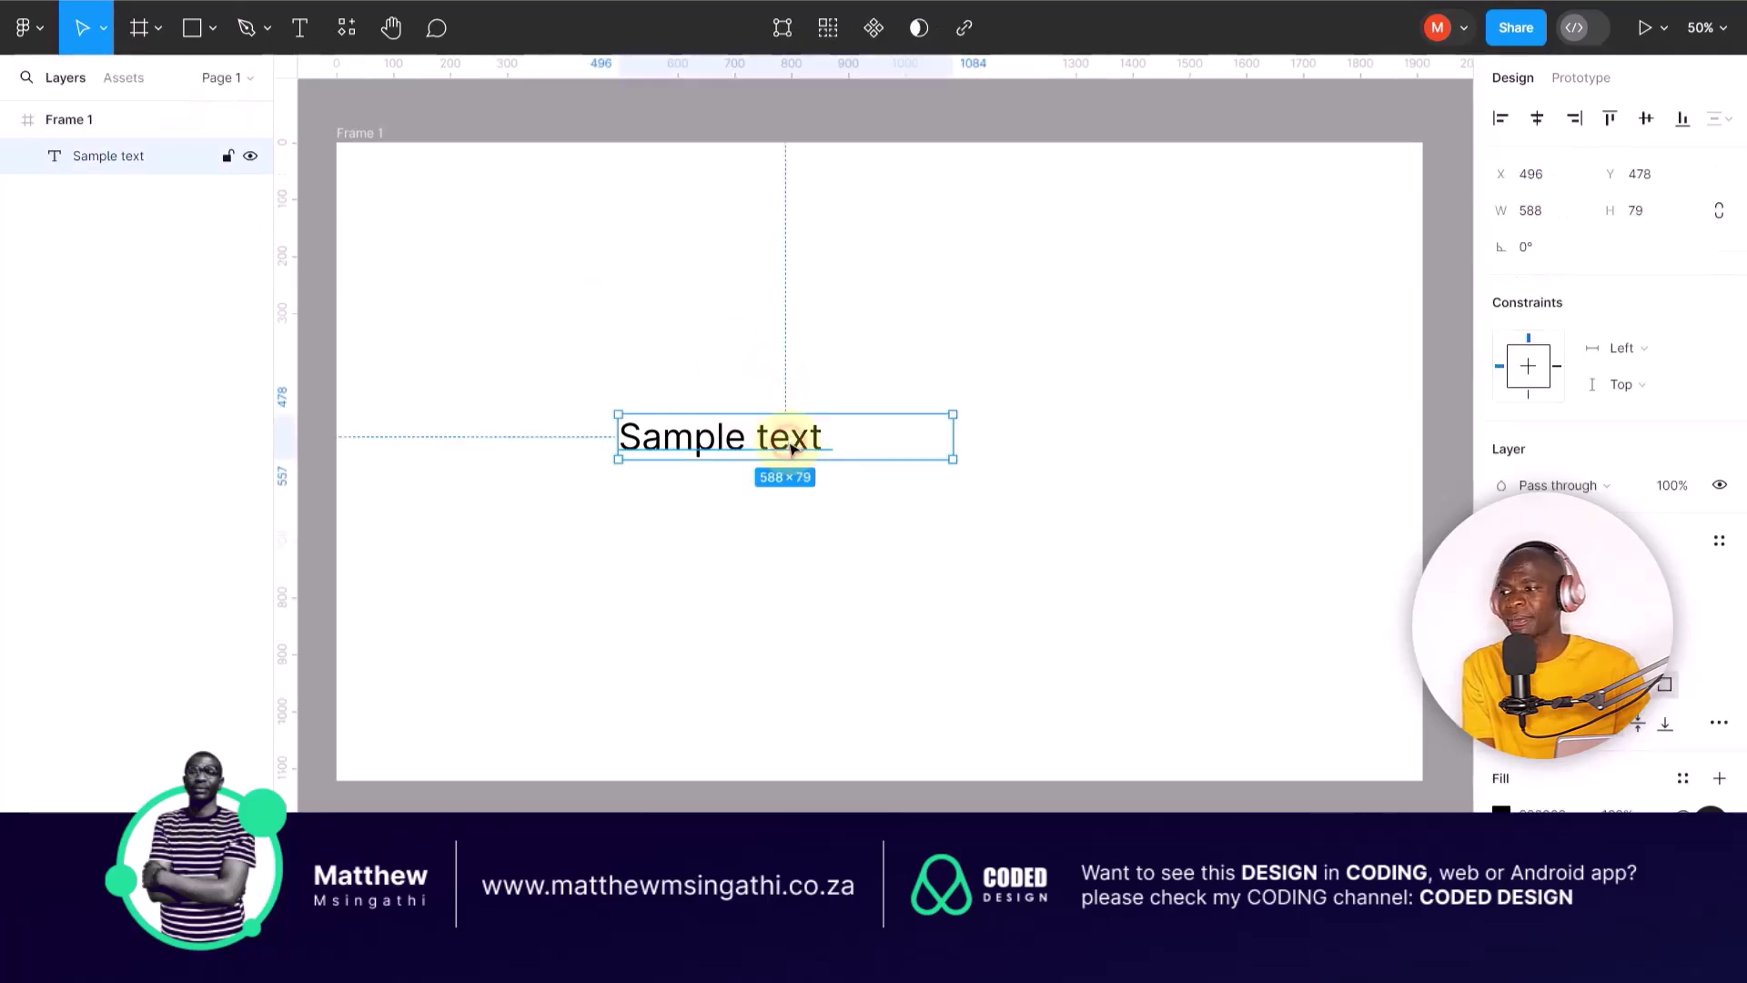
{"action": "left_click", "coordinate": [104, 33]}
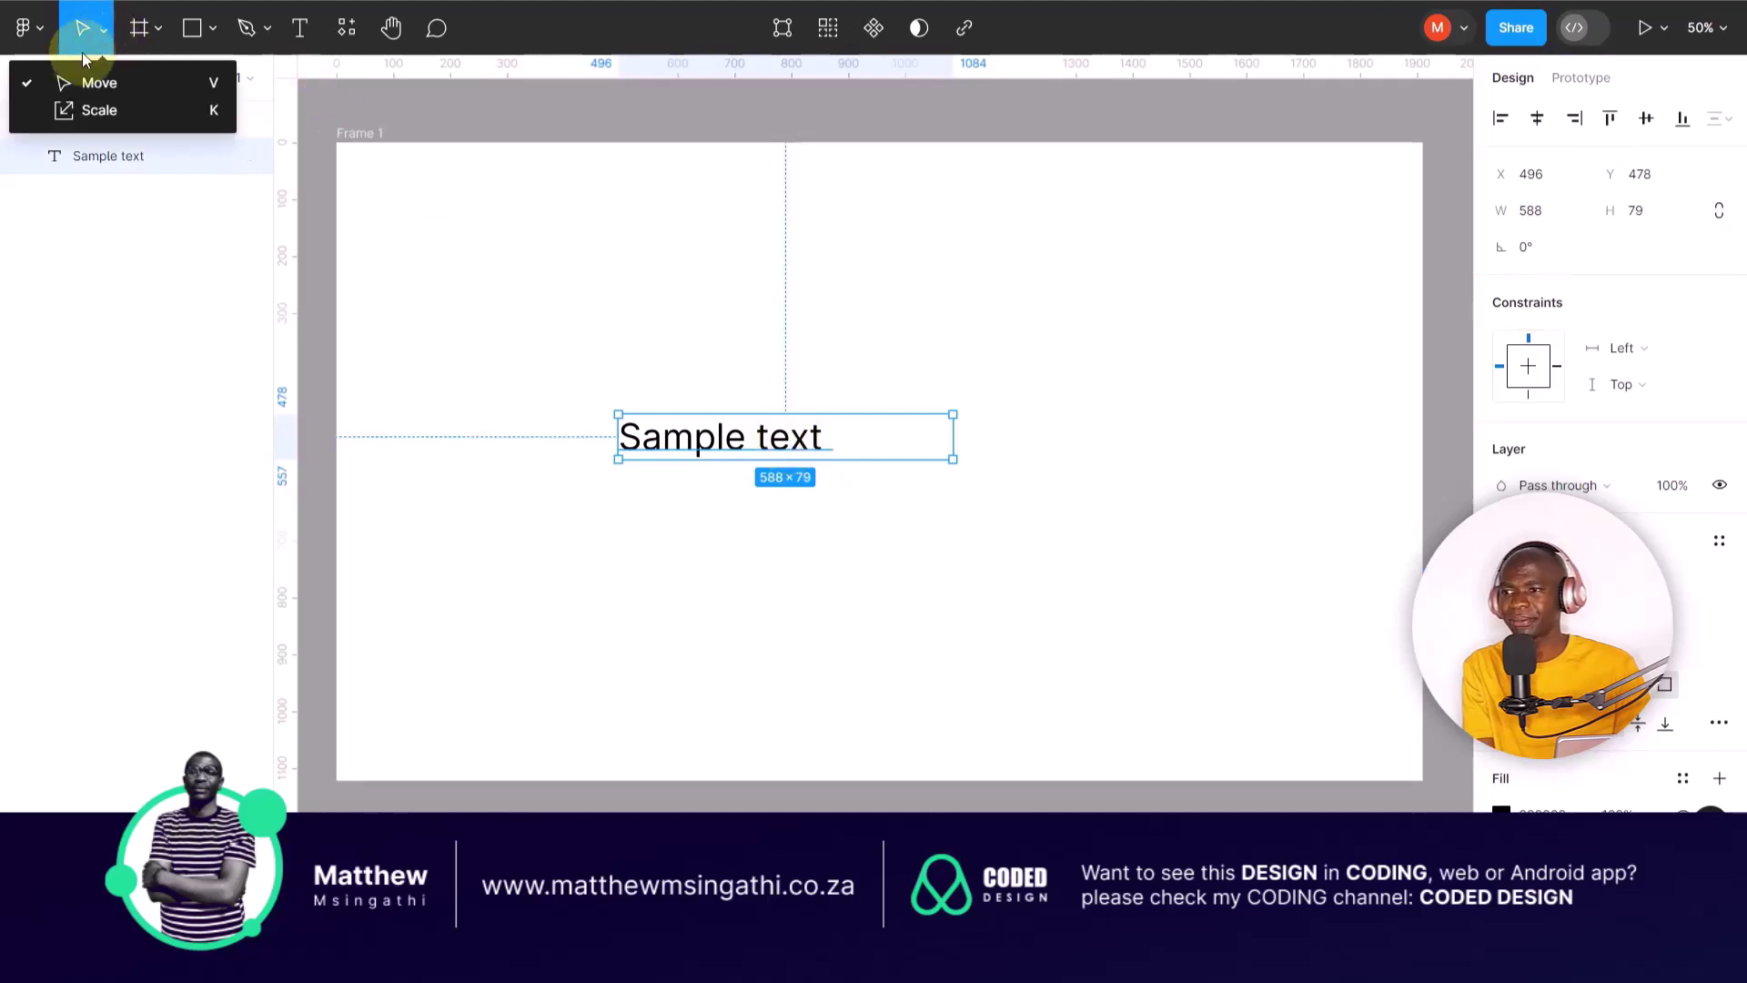
{"action": "left_click", "coordinate": [91, 110]}
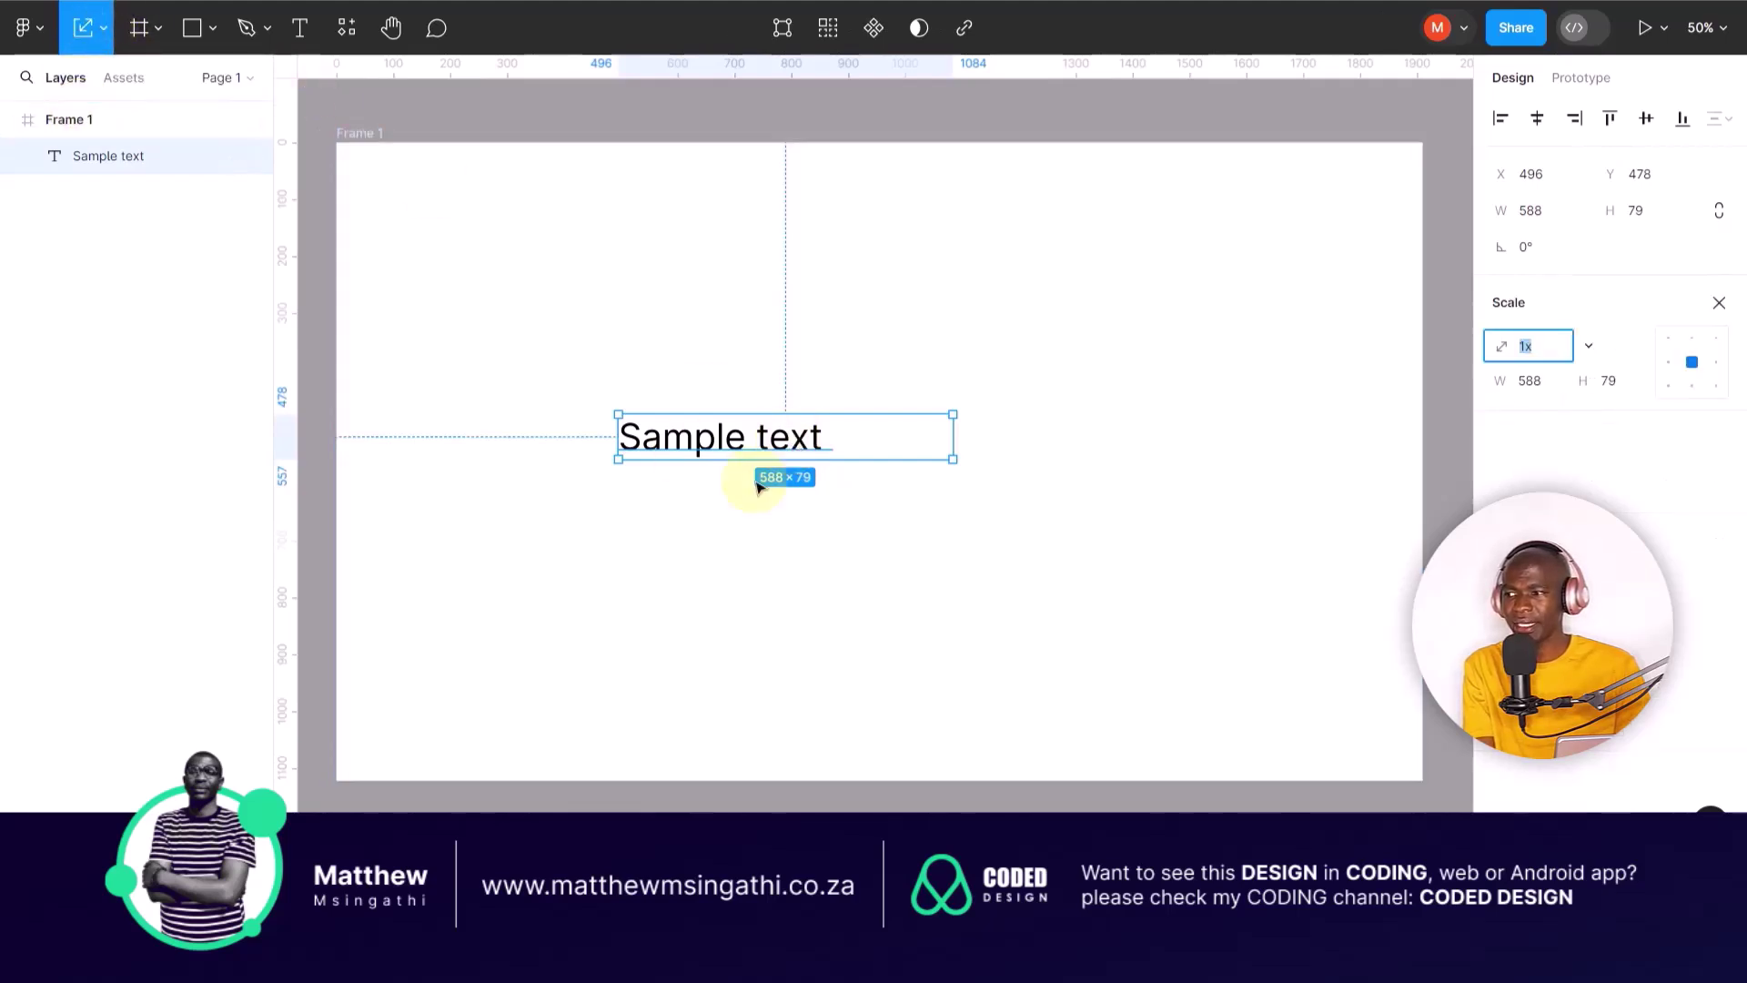
- Scale the Sample text proportionally to 1.43x, about 841.06 × 113
{"action": "left_click_drag", "start_coordinate": [953, 415], "coordinate": [1052, 373]}
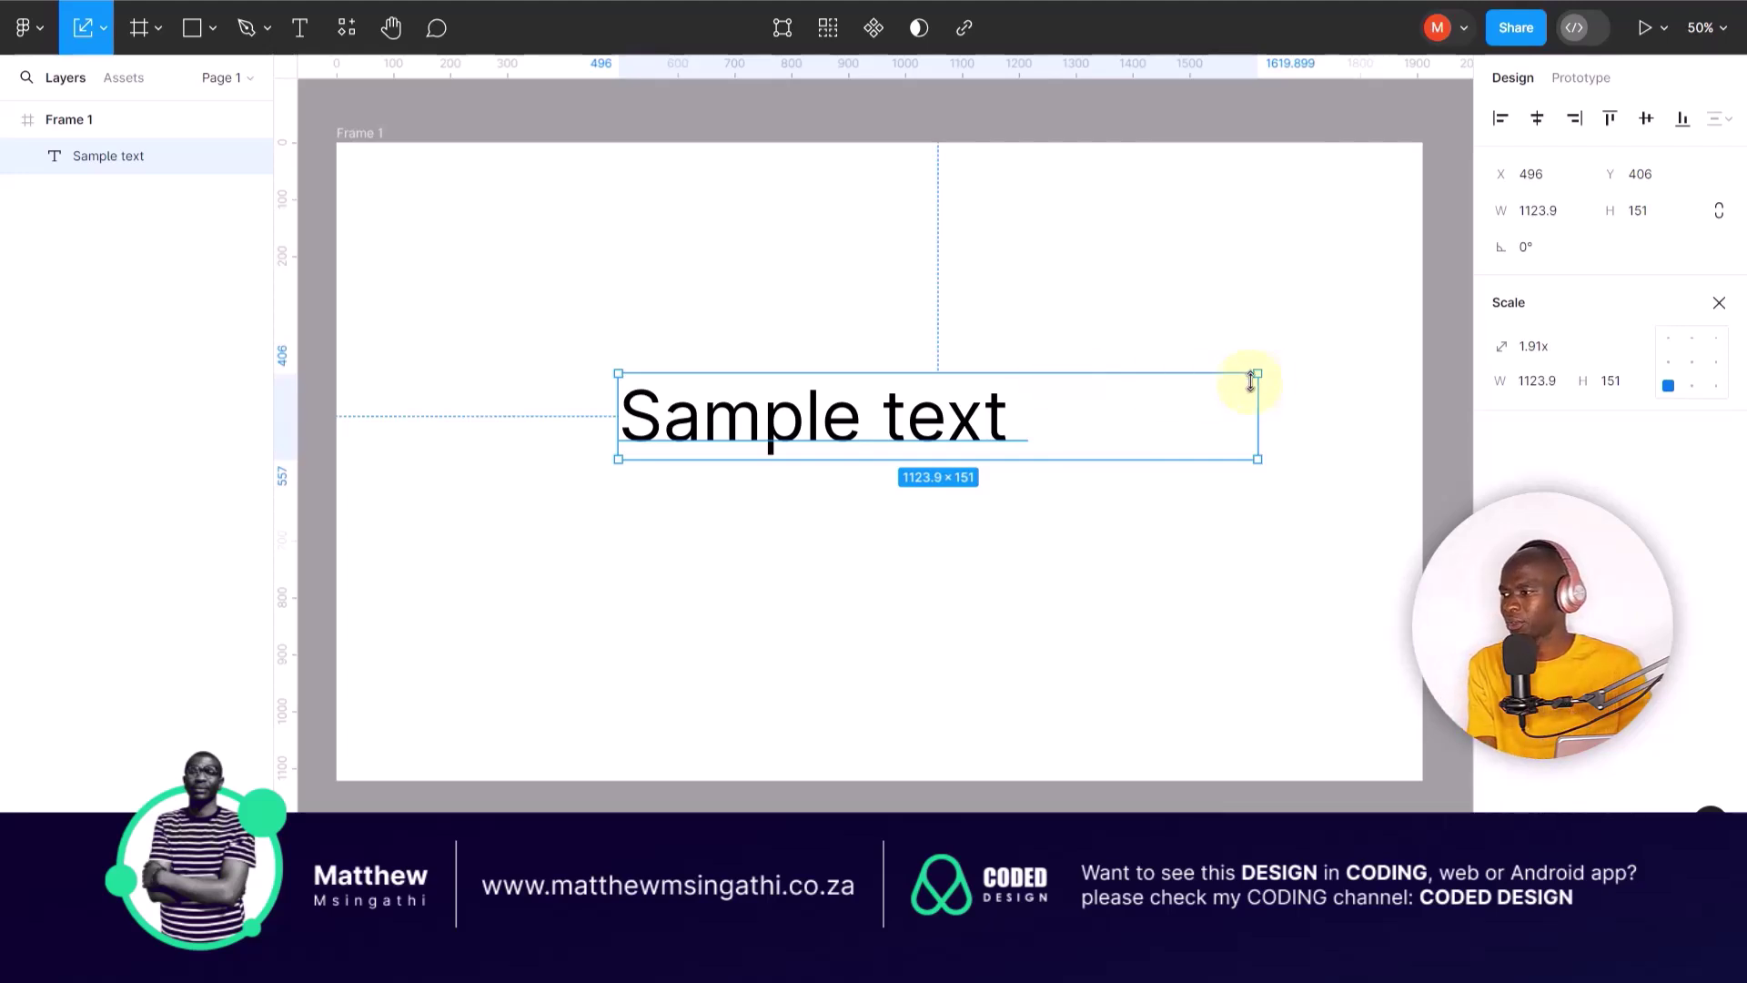
{"action": "left_click_drag", "start_coordinate": [1262, 375], "coordinate": [1095, 395]}
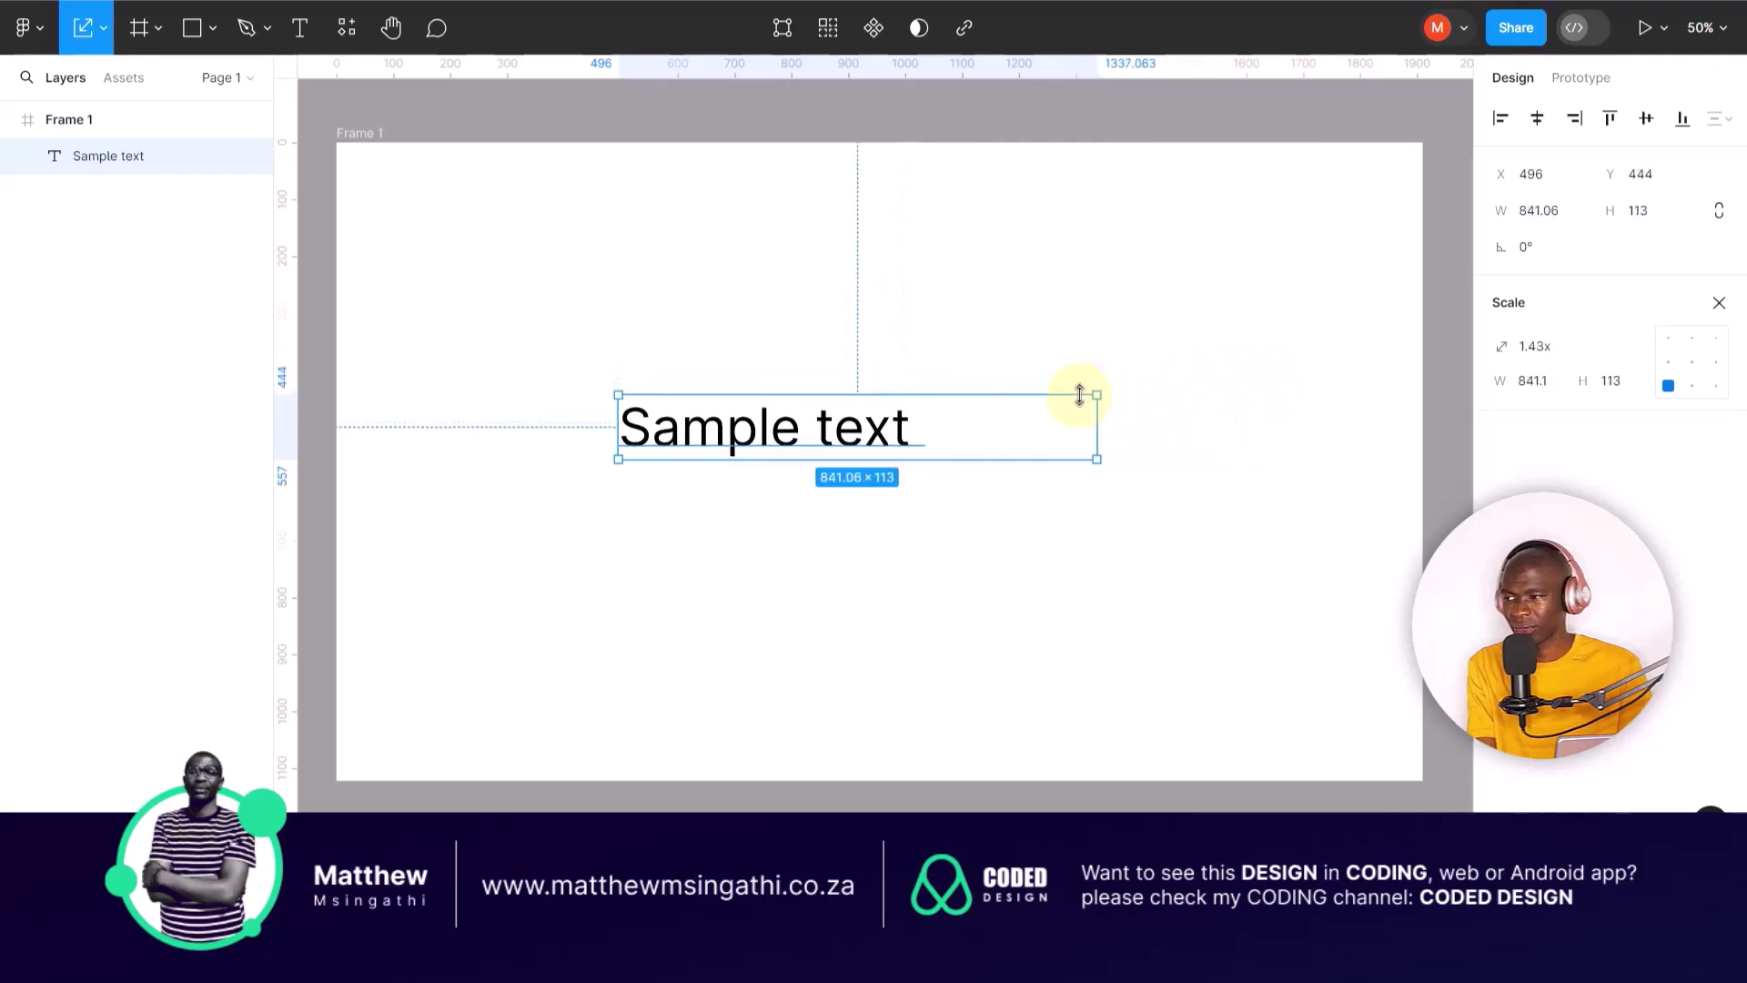
{"action": "left_click", "coordinate": [1011, 352]}
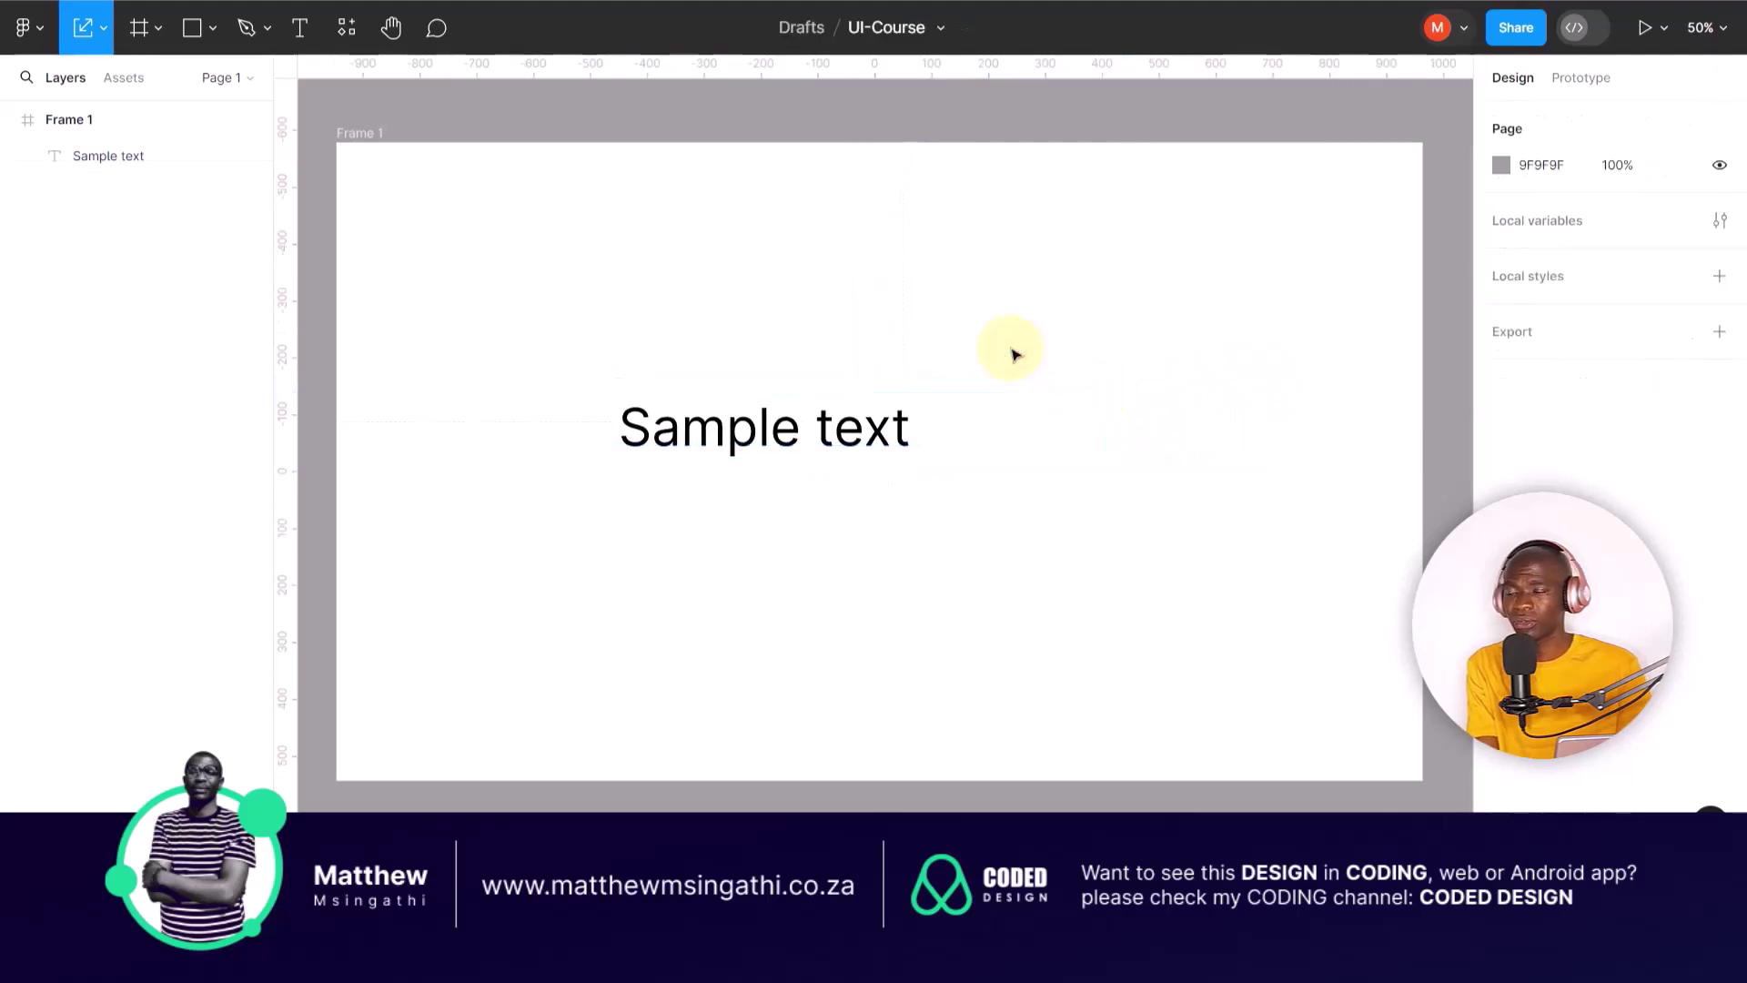
{"action": "left_click", "coordinate": [862, 433]}
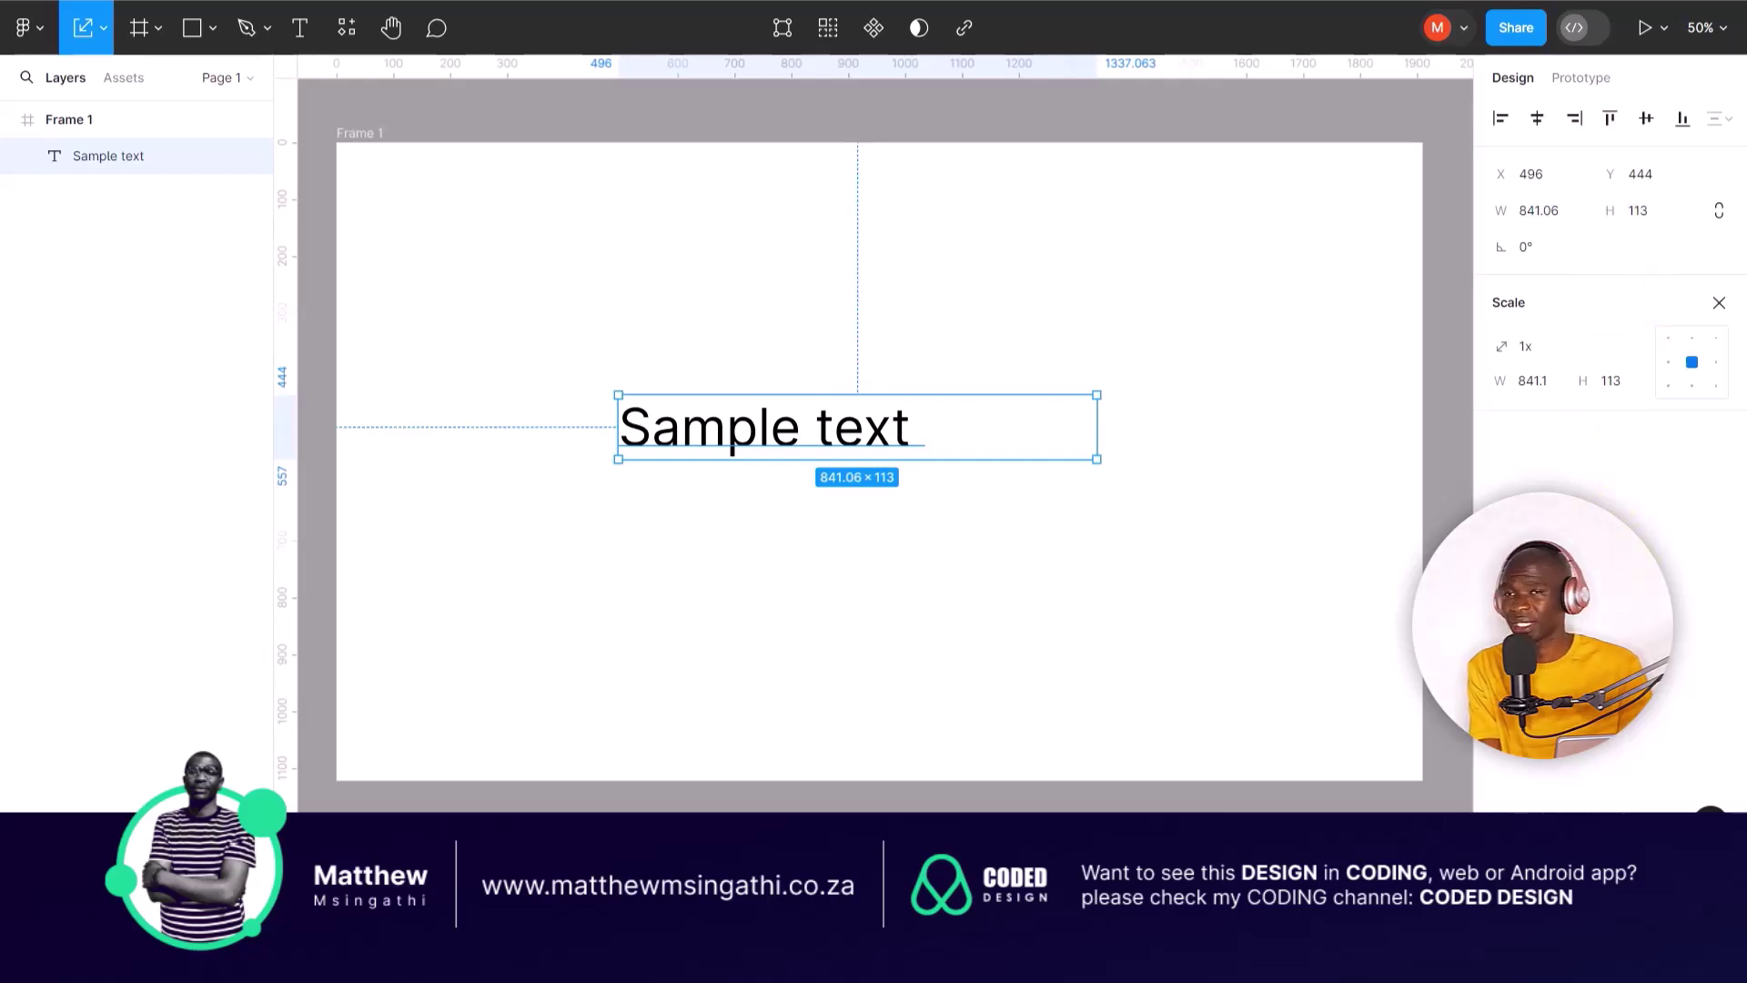
{"action": "left_click", "coordinate": [850, 537]}
{"action": "left_click", "coordinate": [861, 433]}
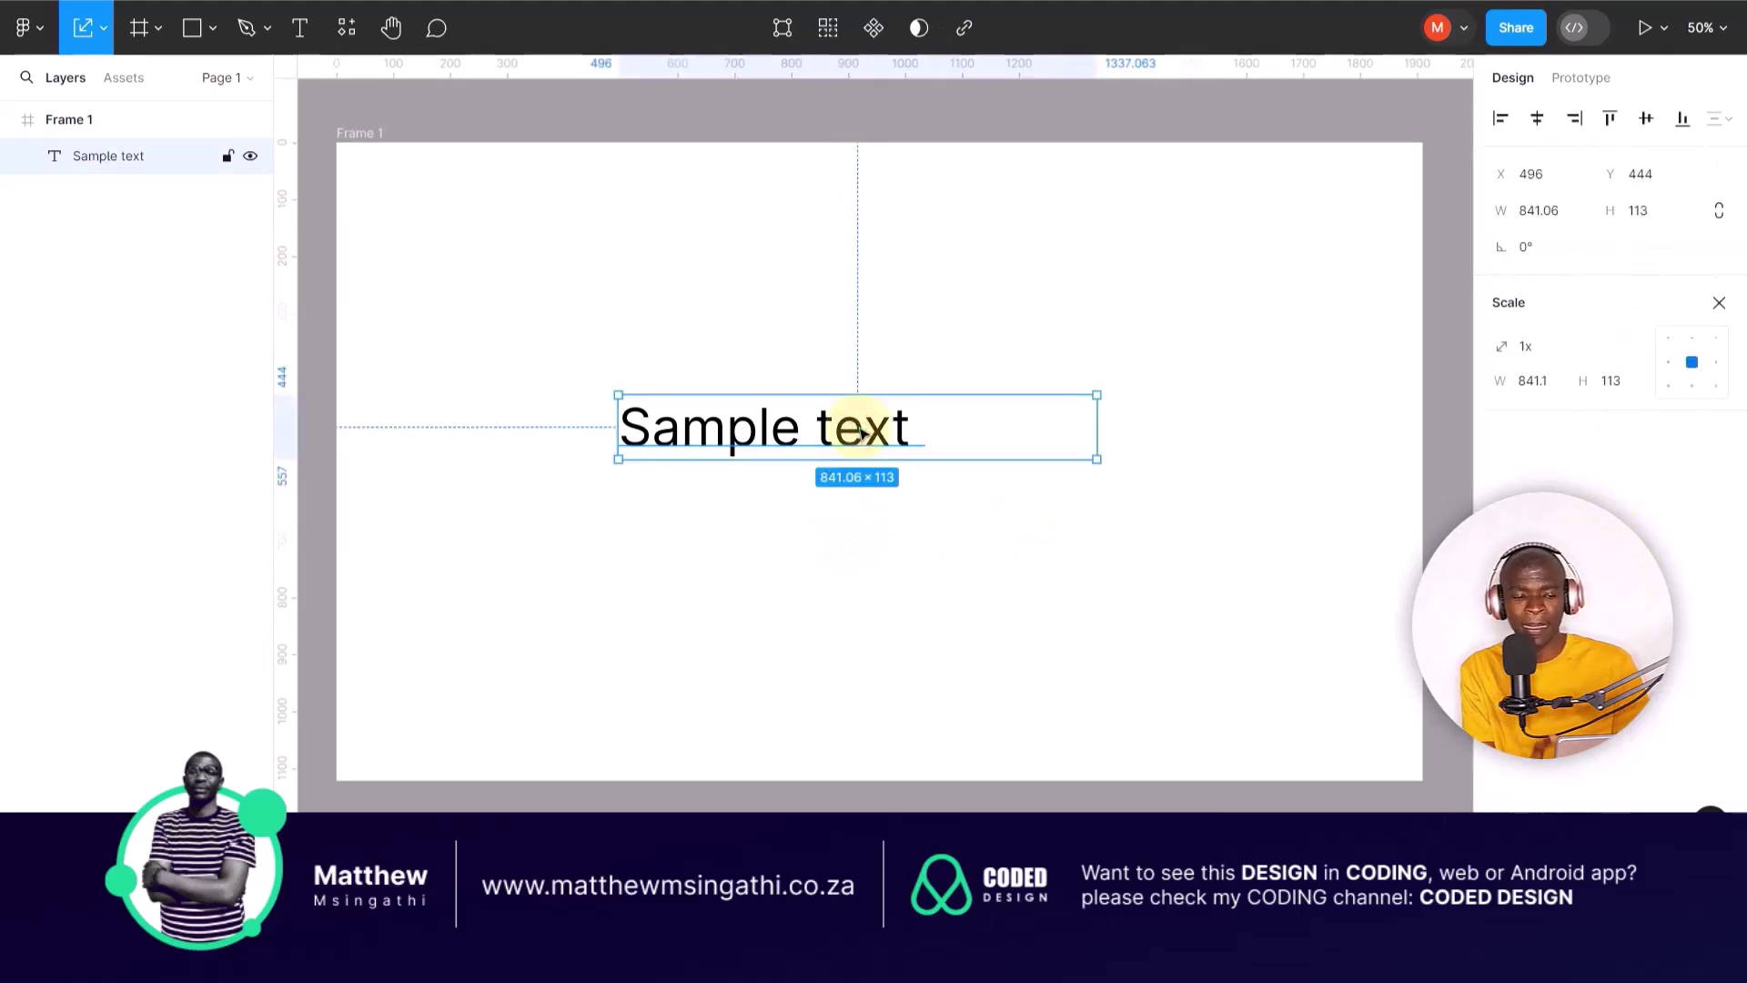
{"action": "left_click", "coordinate": [104, 30]}
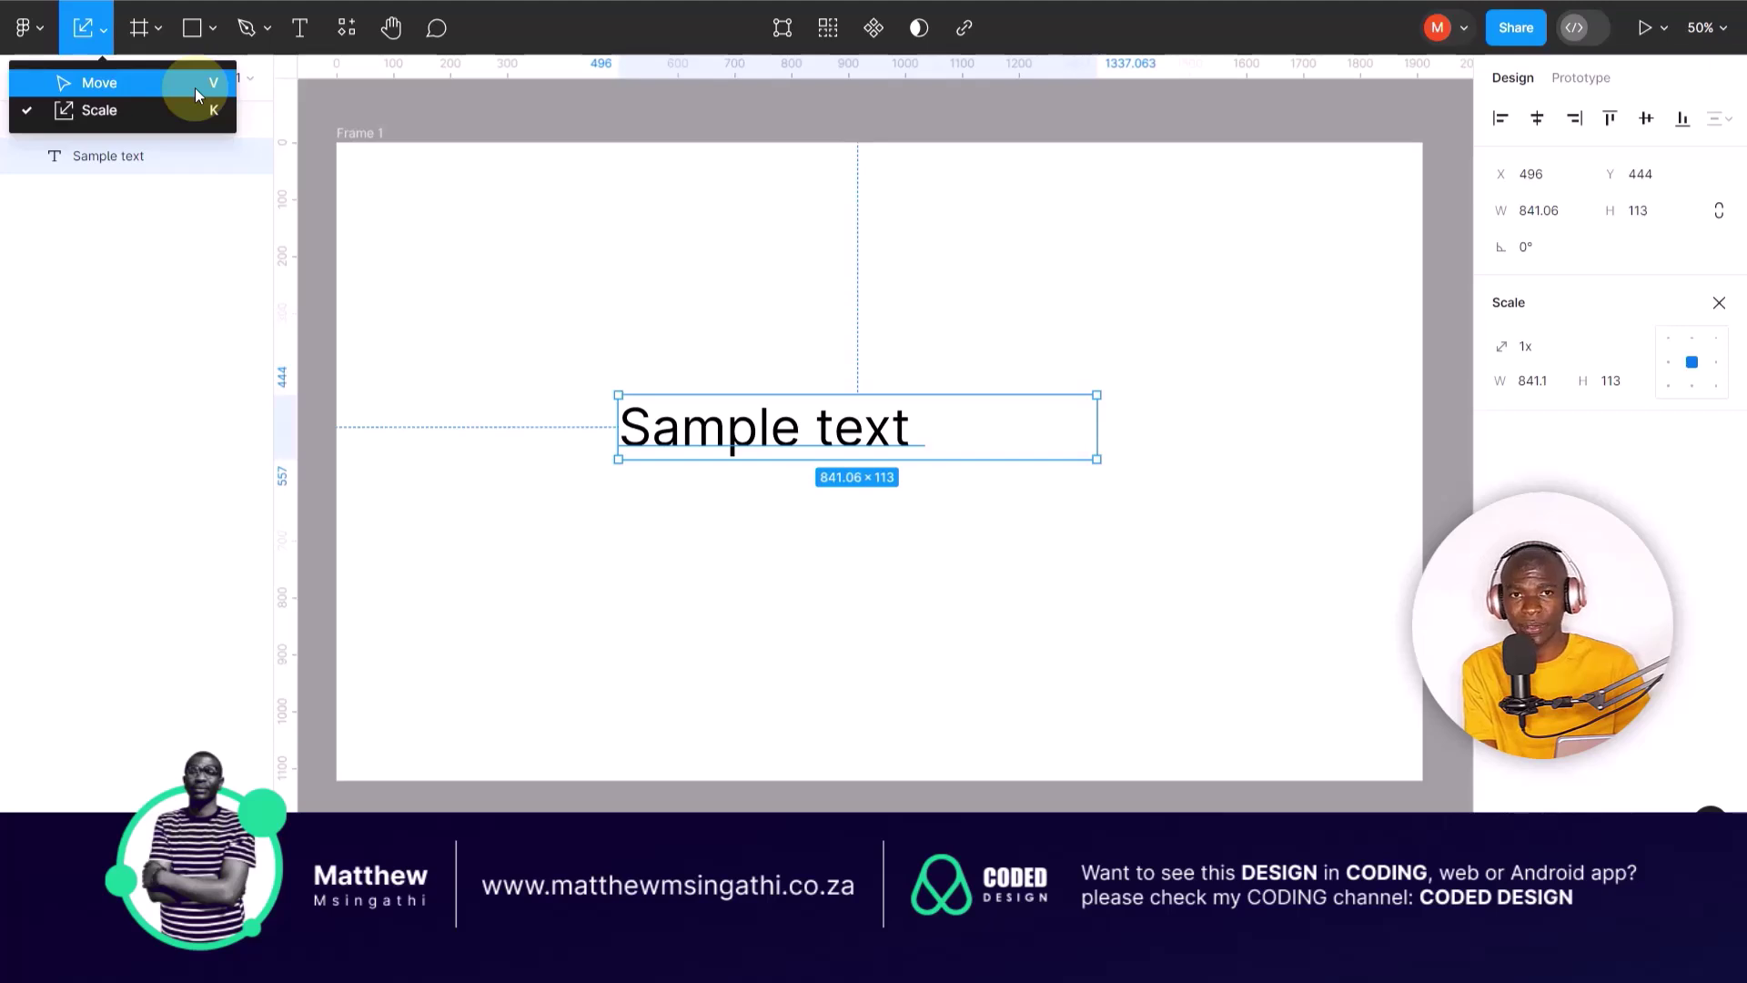
{"action": "left_click", "coordinate": [588, 374]}
{"action": "left_click", "coordinate": [675, 430]}
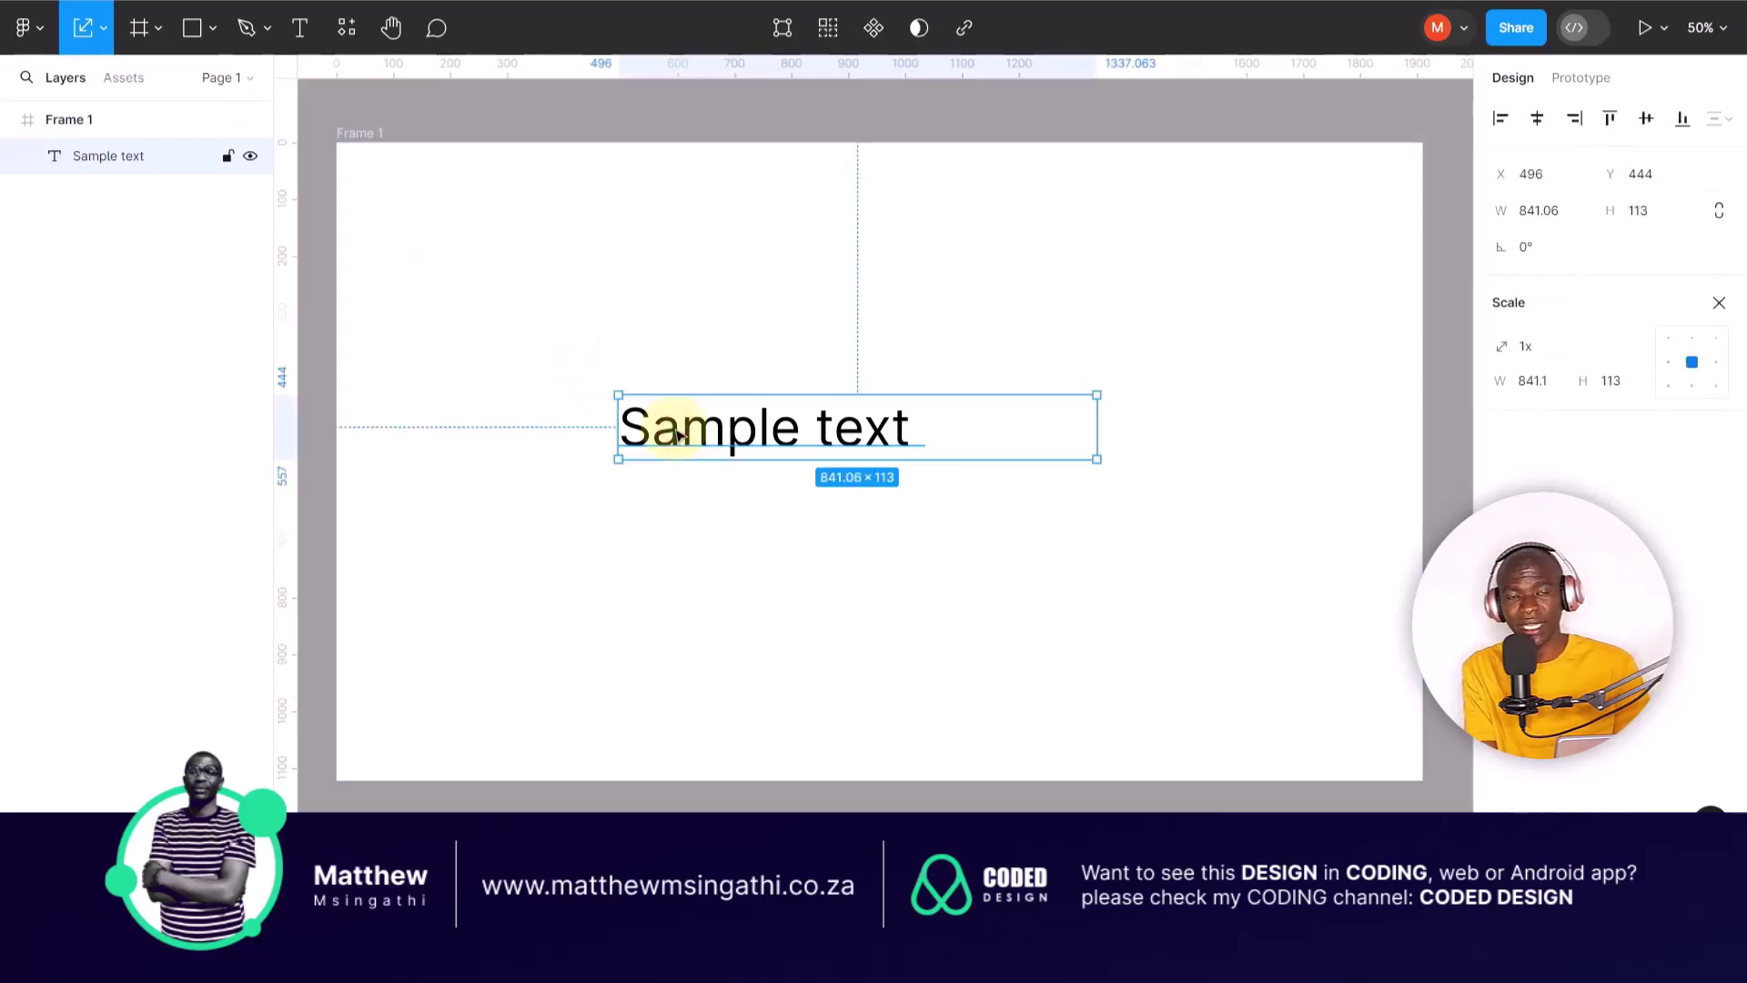
{"action": "key", "text": "v"}
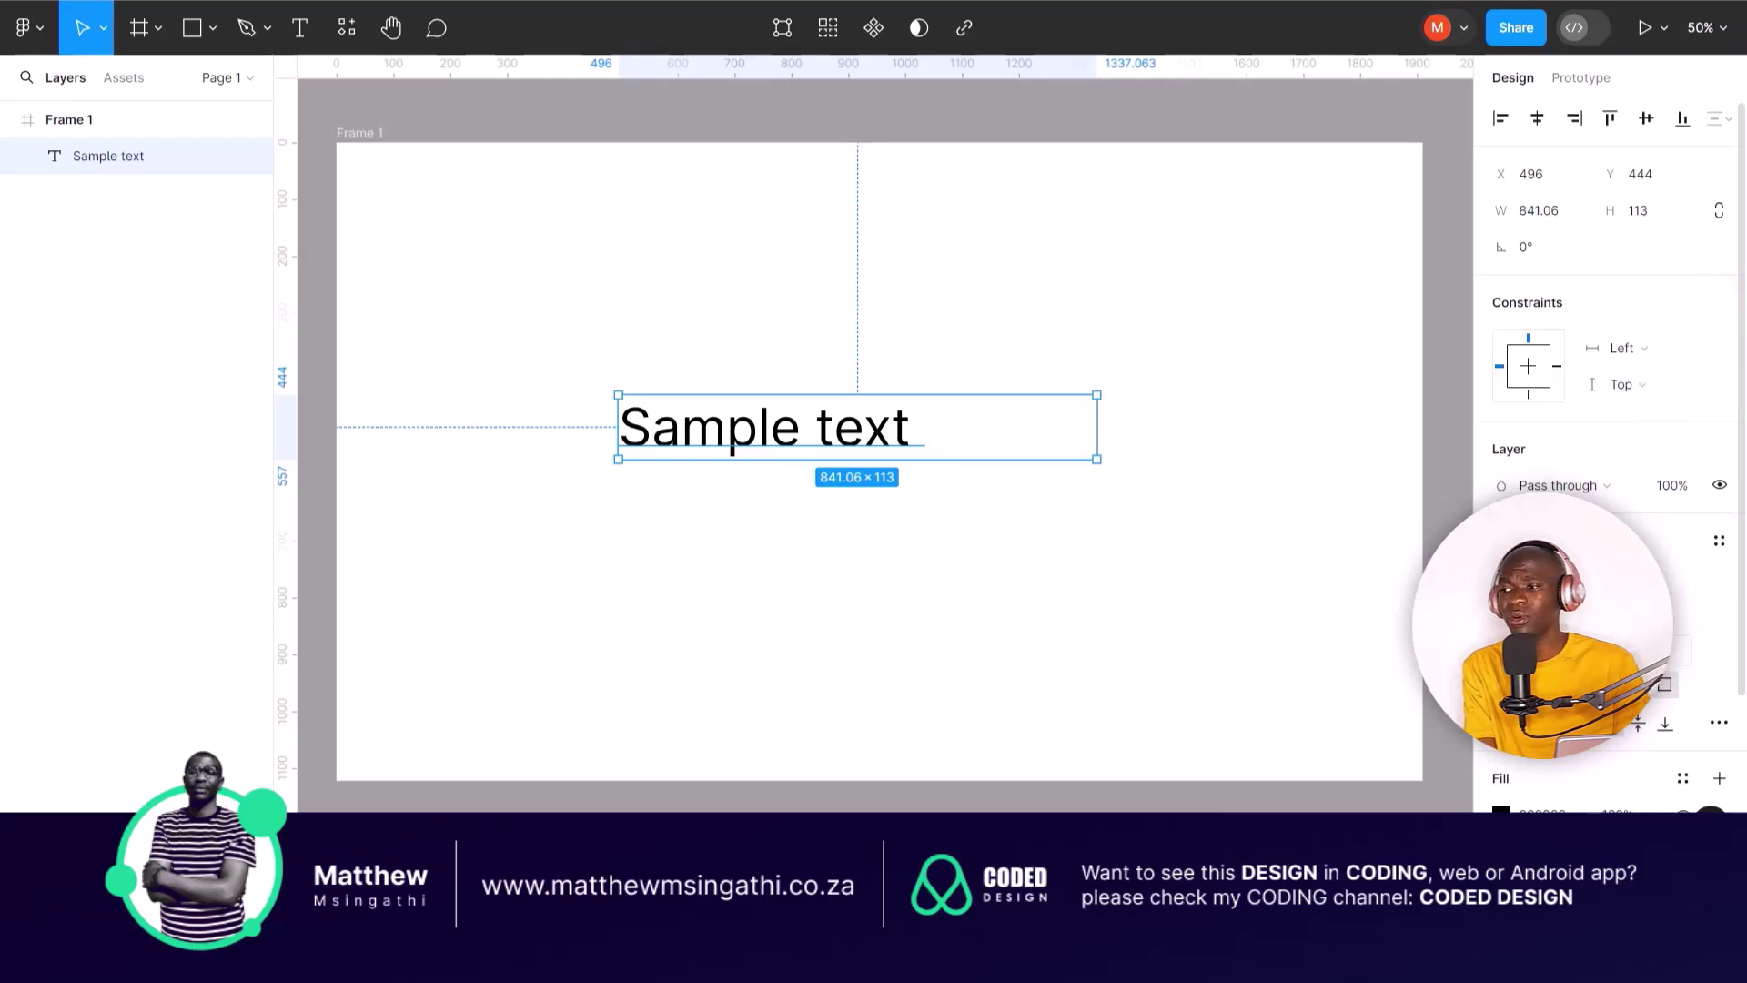
{"action": "left_click", "coordinate": [818, 631]}
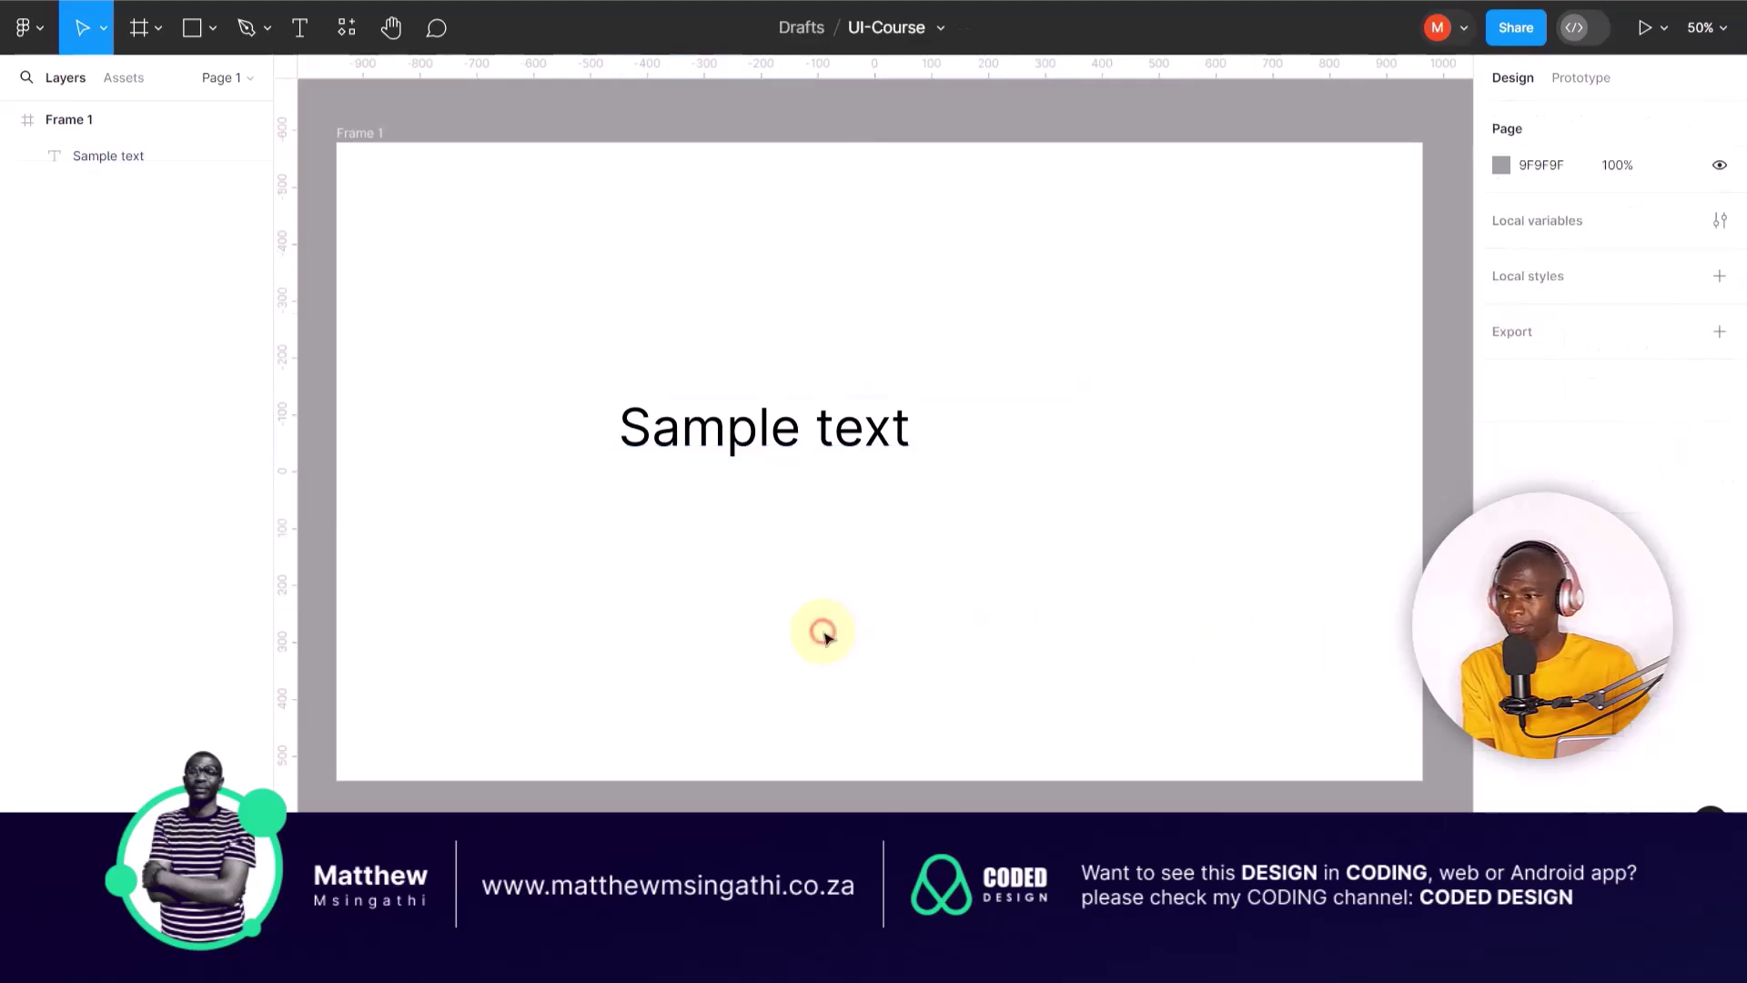
{"action": "left_click", "coordinate": [775, 429]}
{"action": "key", "text": "k"}
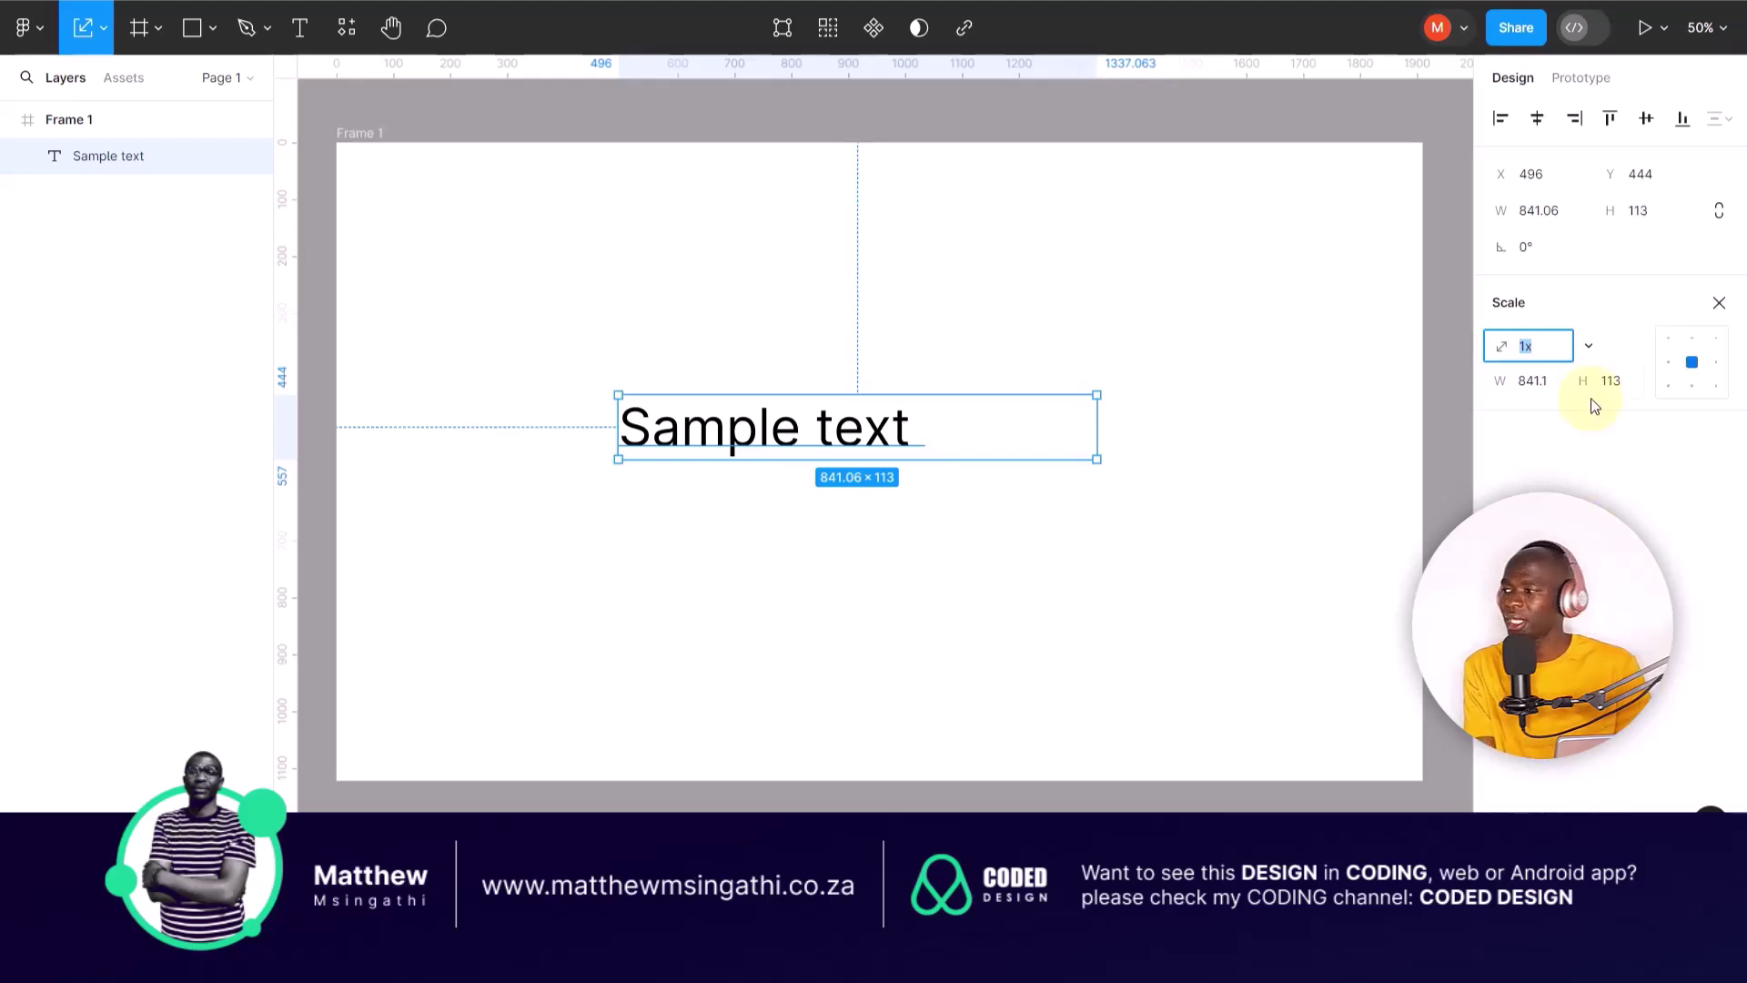
{"action": "left_click", "coordinate": [1604, 440]}
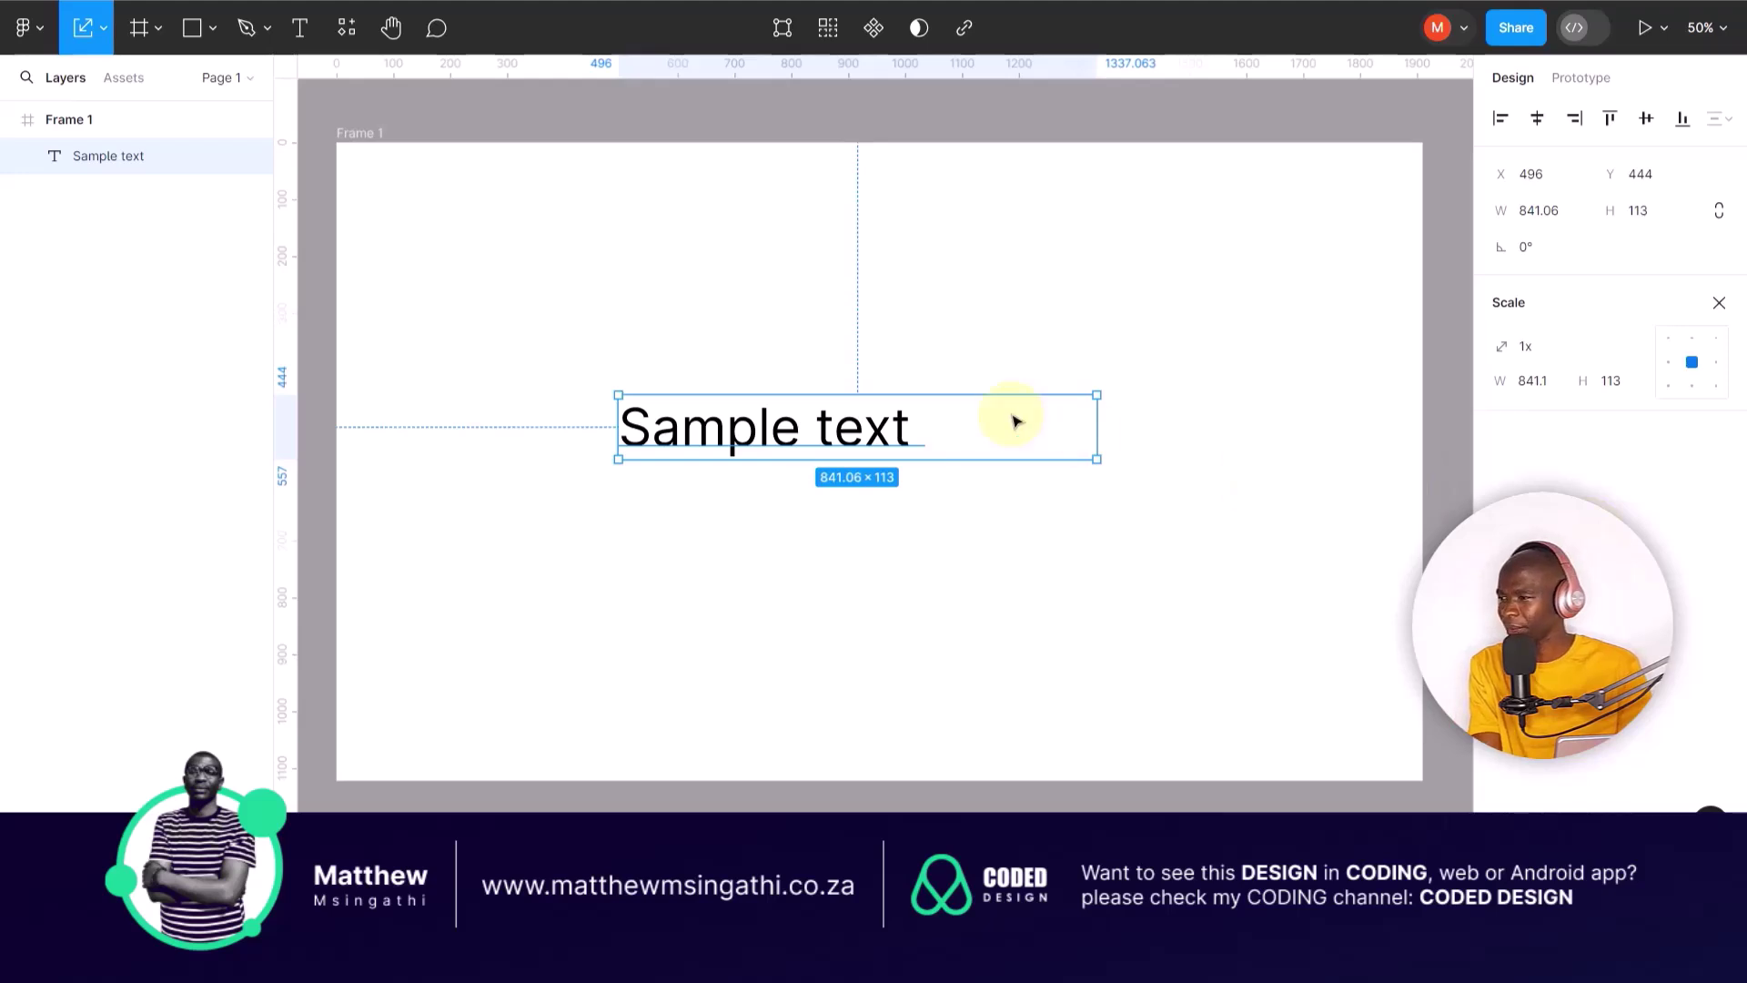
- Delete the Sample text from Frame 1
{"action": "key", "text": "Delete"}
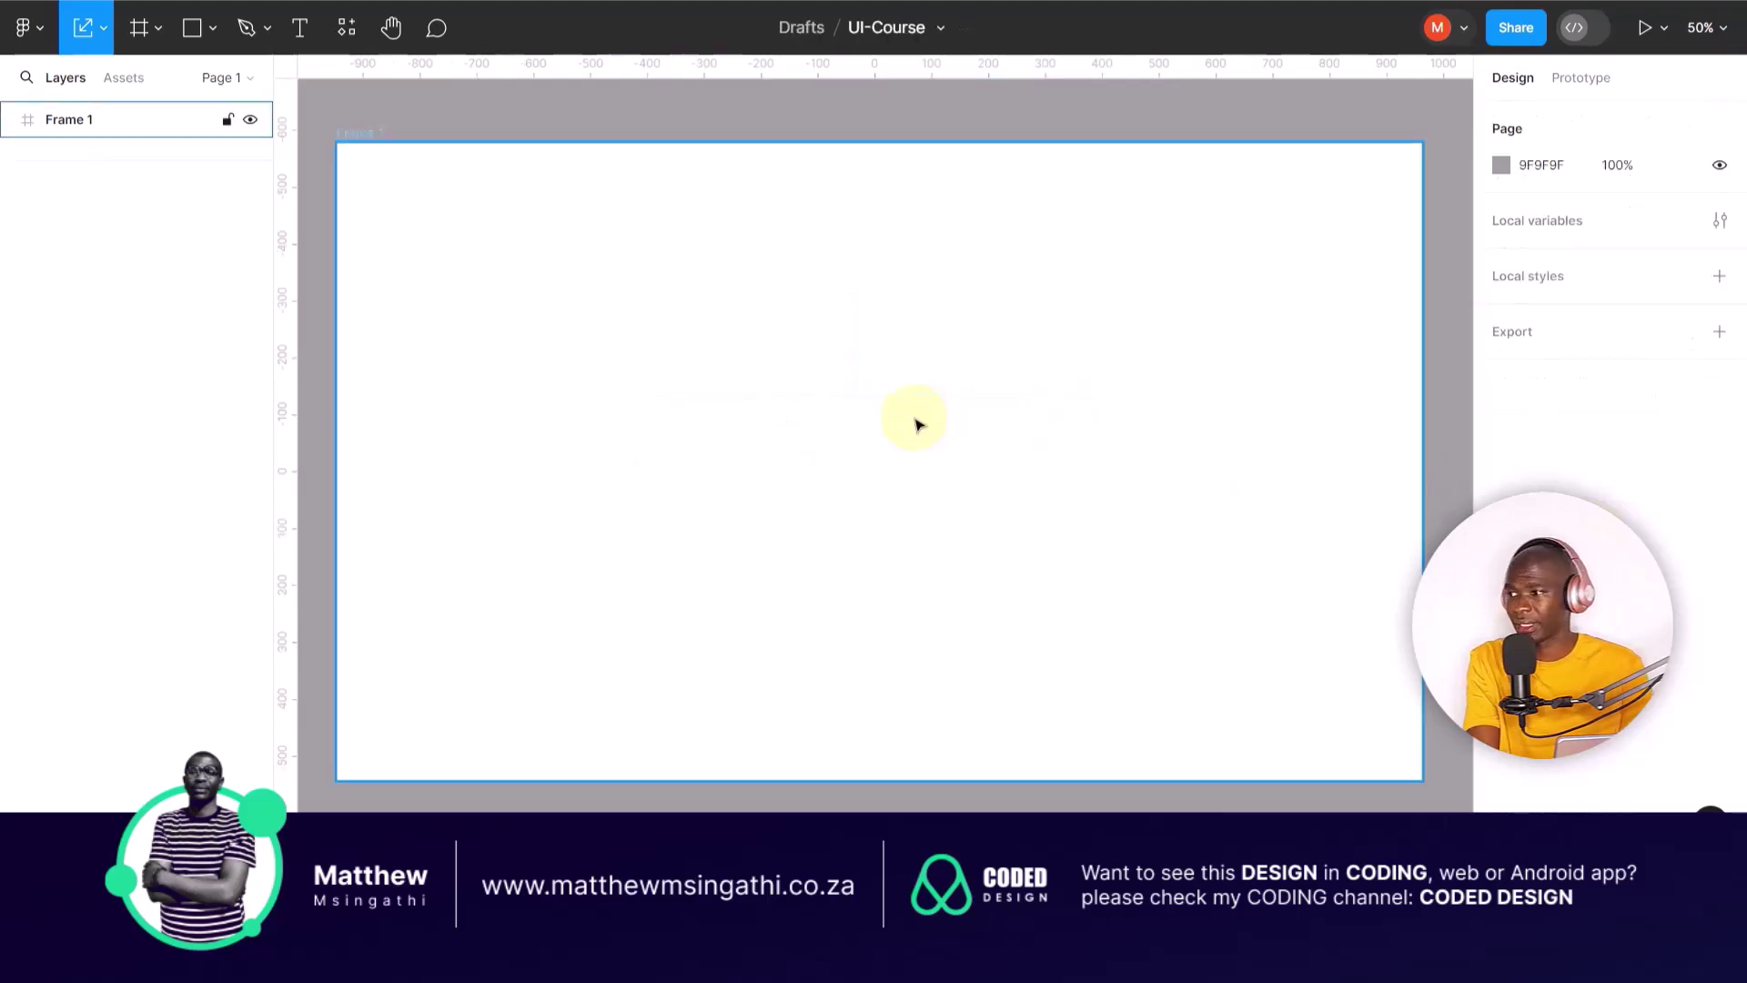
{"action": "left_click", "coordinate": [795, 413]}
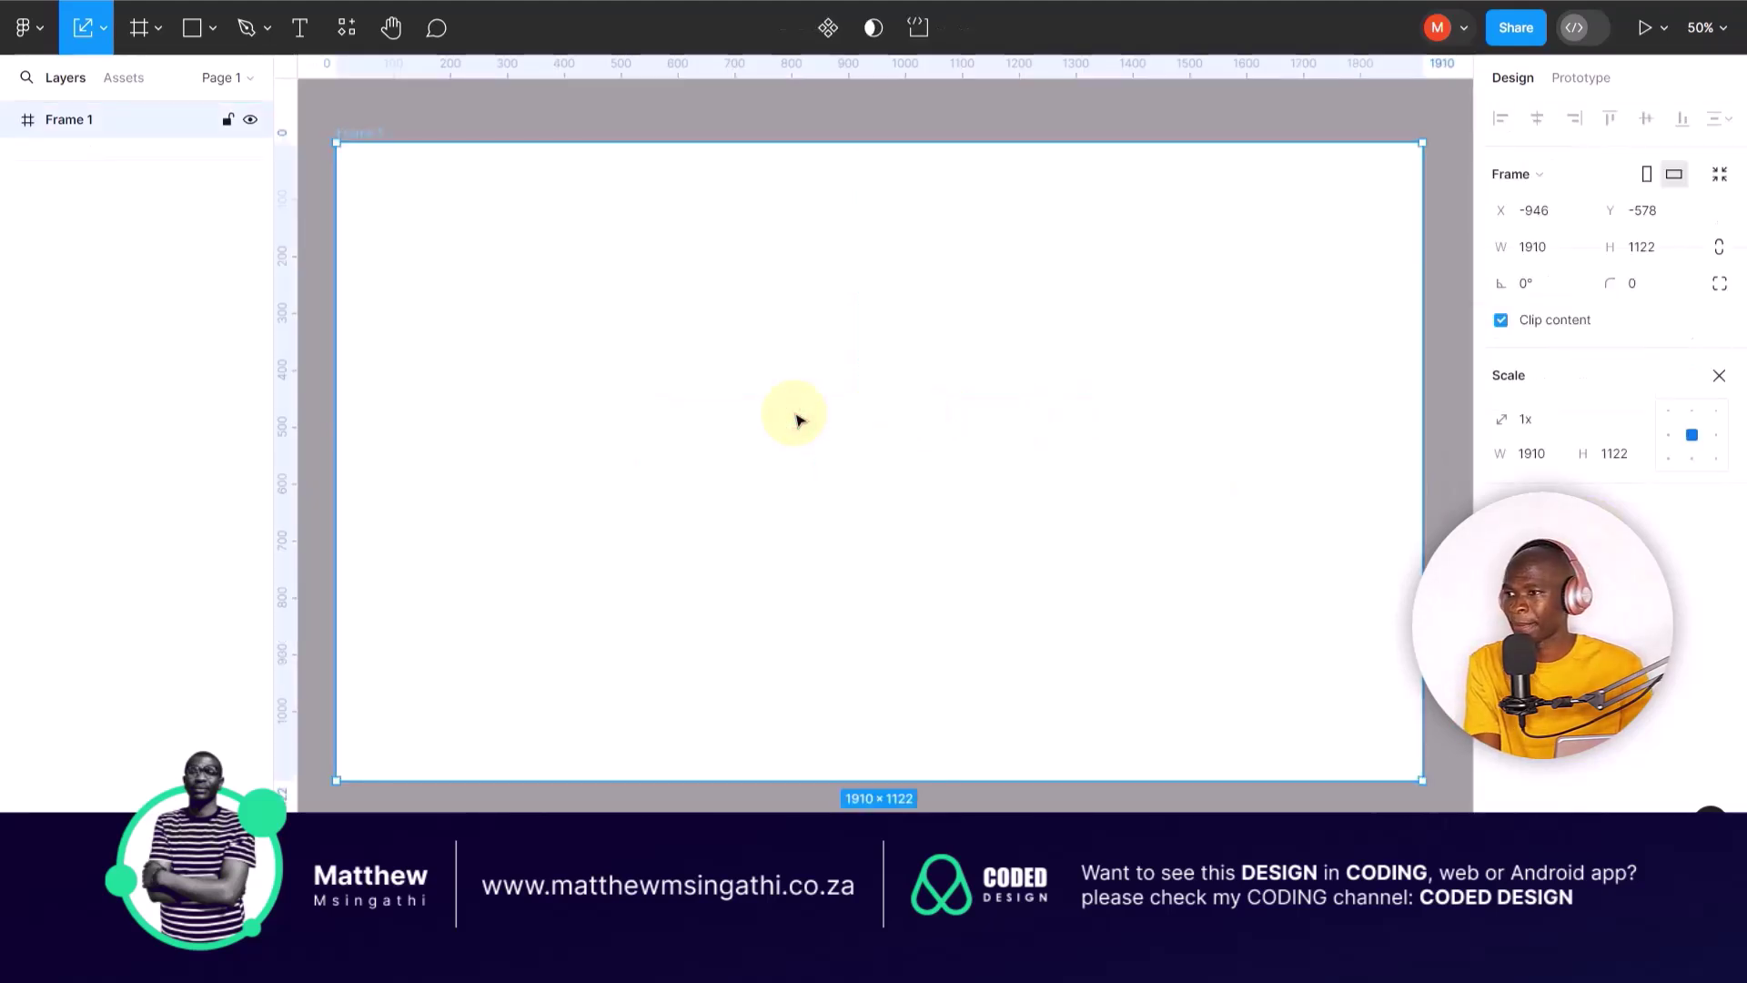
{"action": "left_click", "coordinate": [107, 32]}
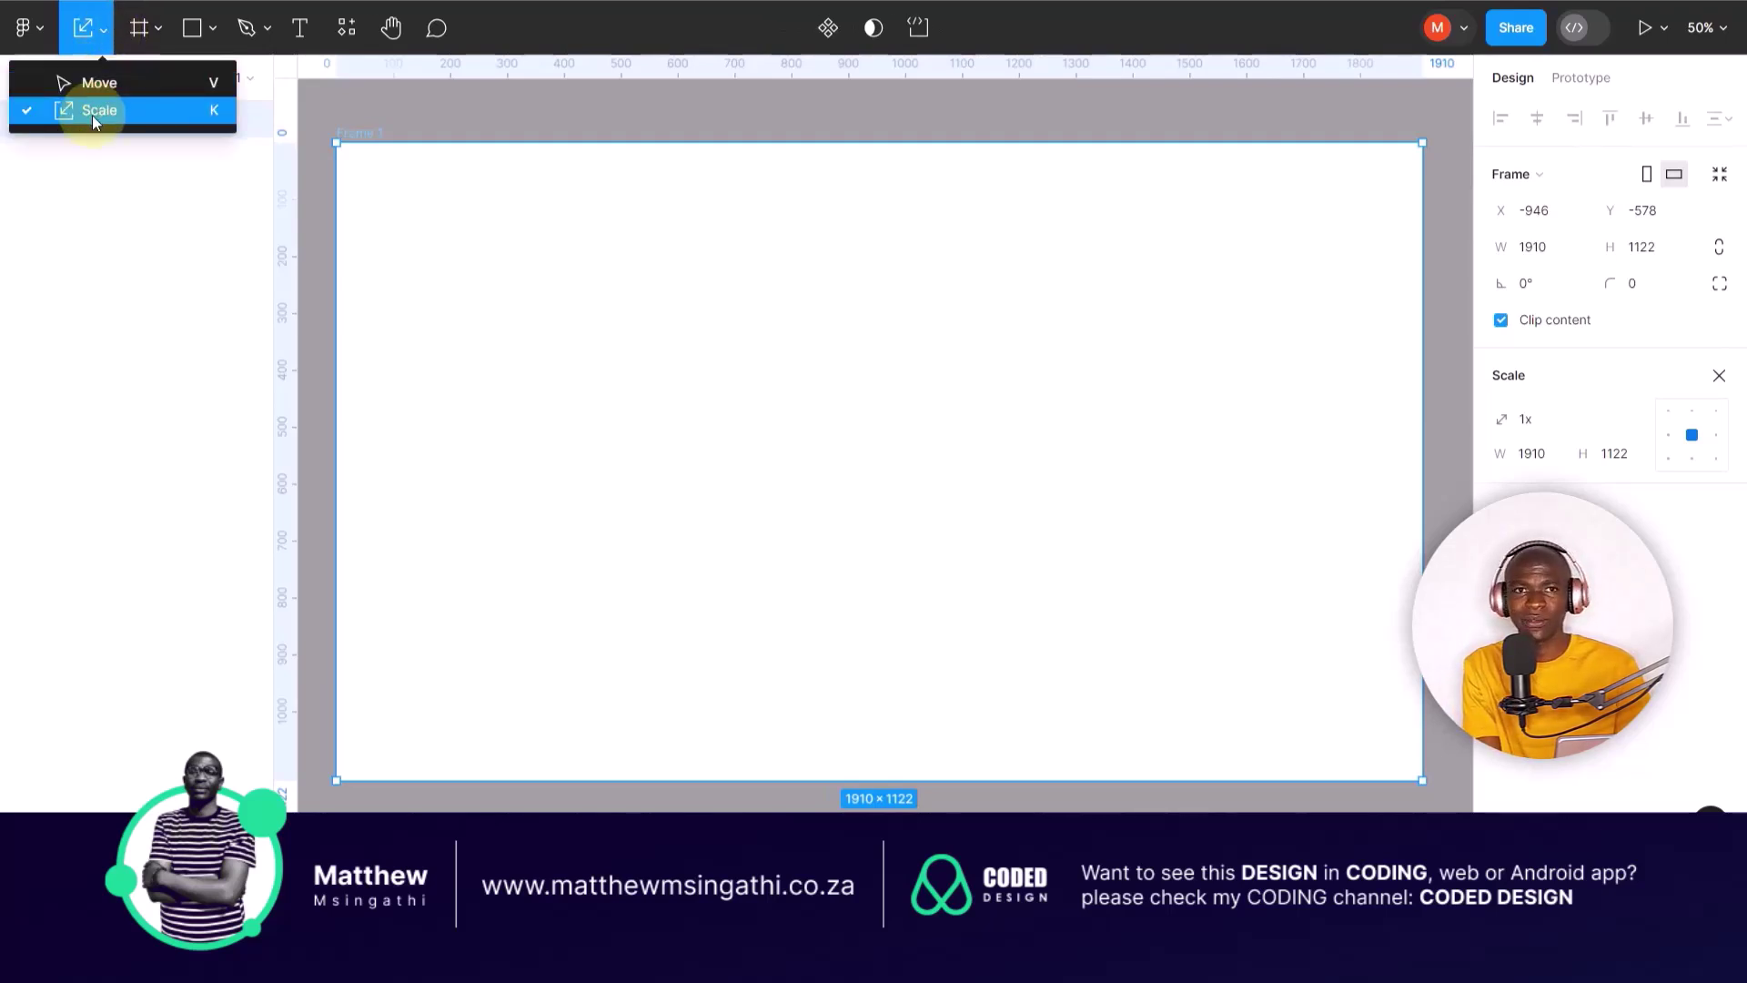
{"action": "left_click", "coordinate": [458, 478]}
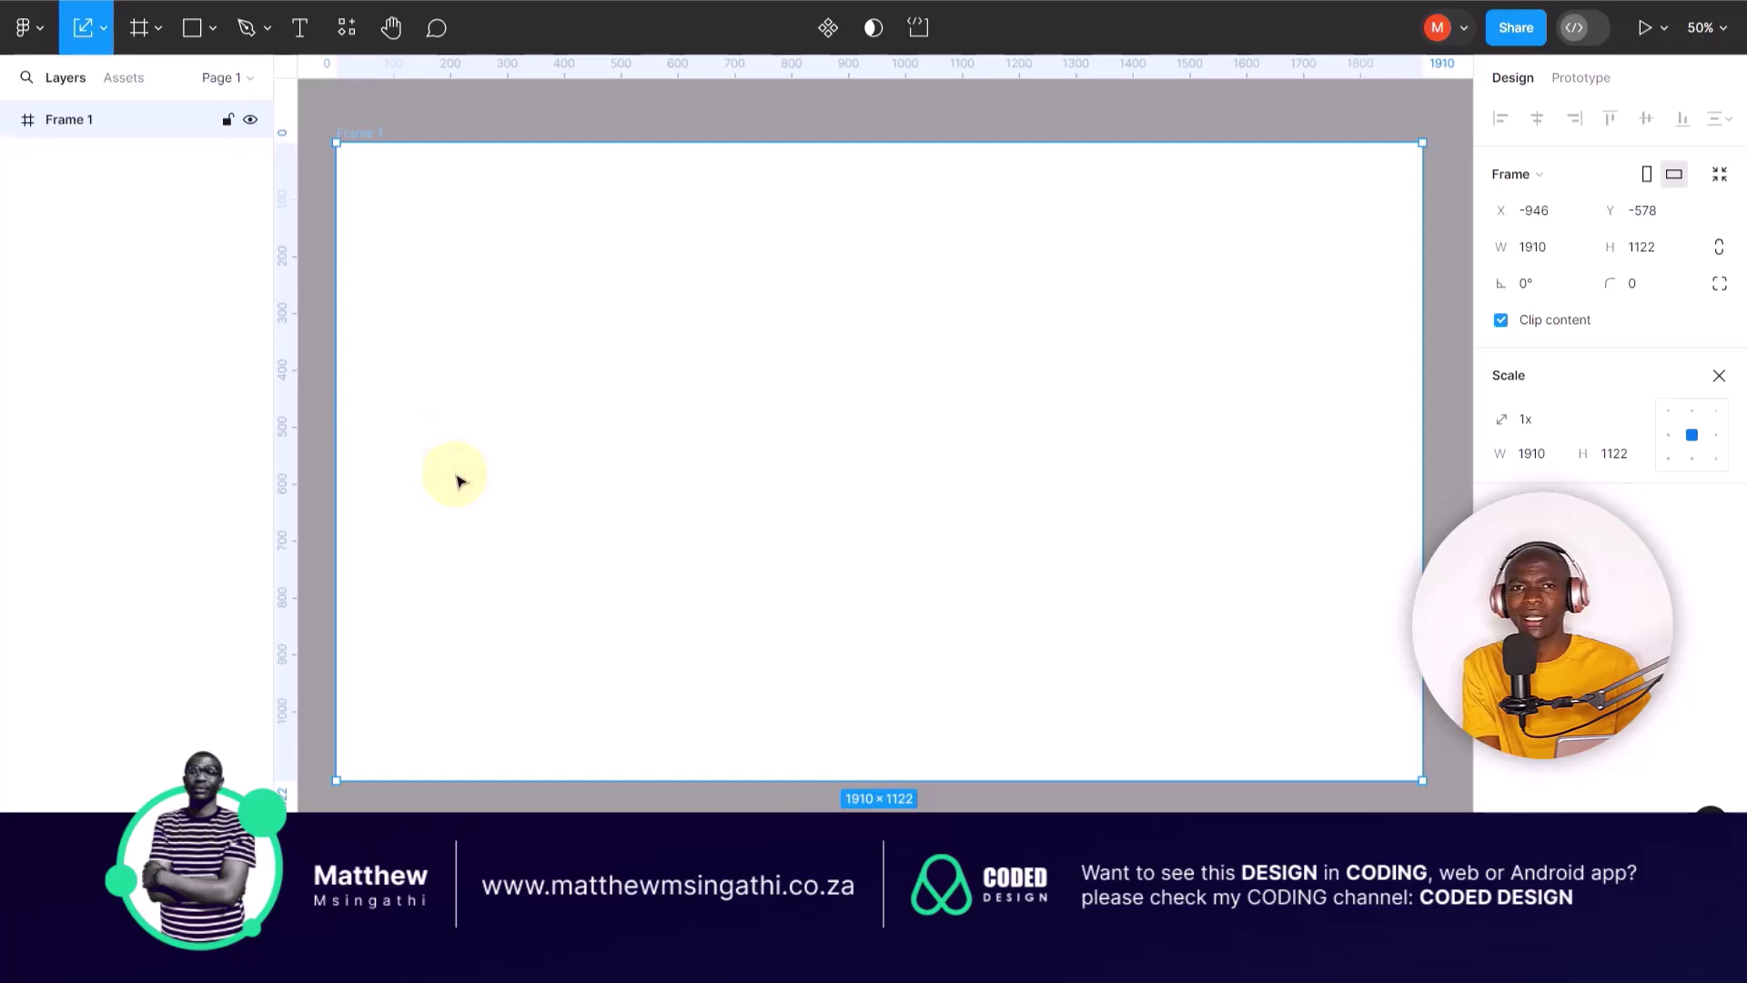
- Draw a 394 × 426 rectangle on the left side of Frame 1 and select it
{"action": "left_click", "coordinate": [192, 28]}
{"action": "left_click_drag", "start_coordinate": [442, 293], "coordinate": [666, 536]}
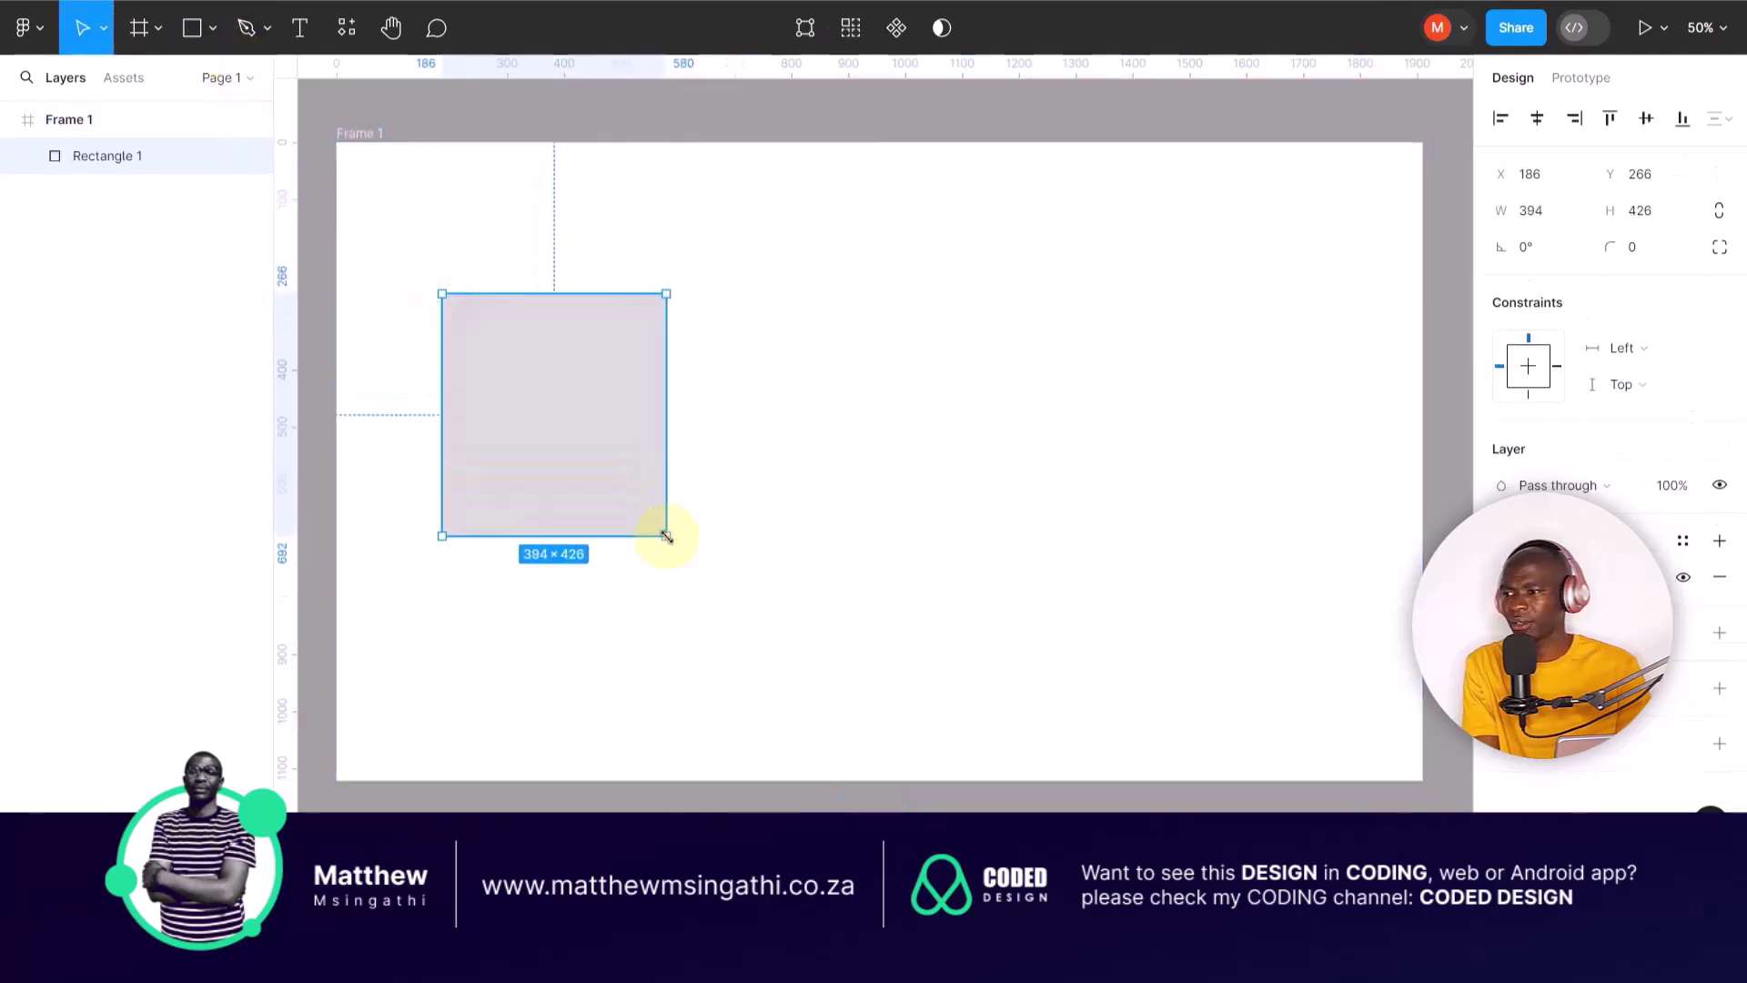
{"action": "left_click", "coordinate": [537, 174]}
{"action": "left_click", "coordinate": [468, 319]}
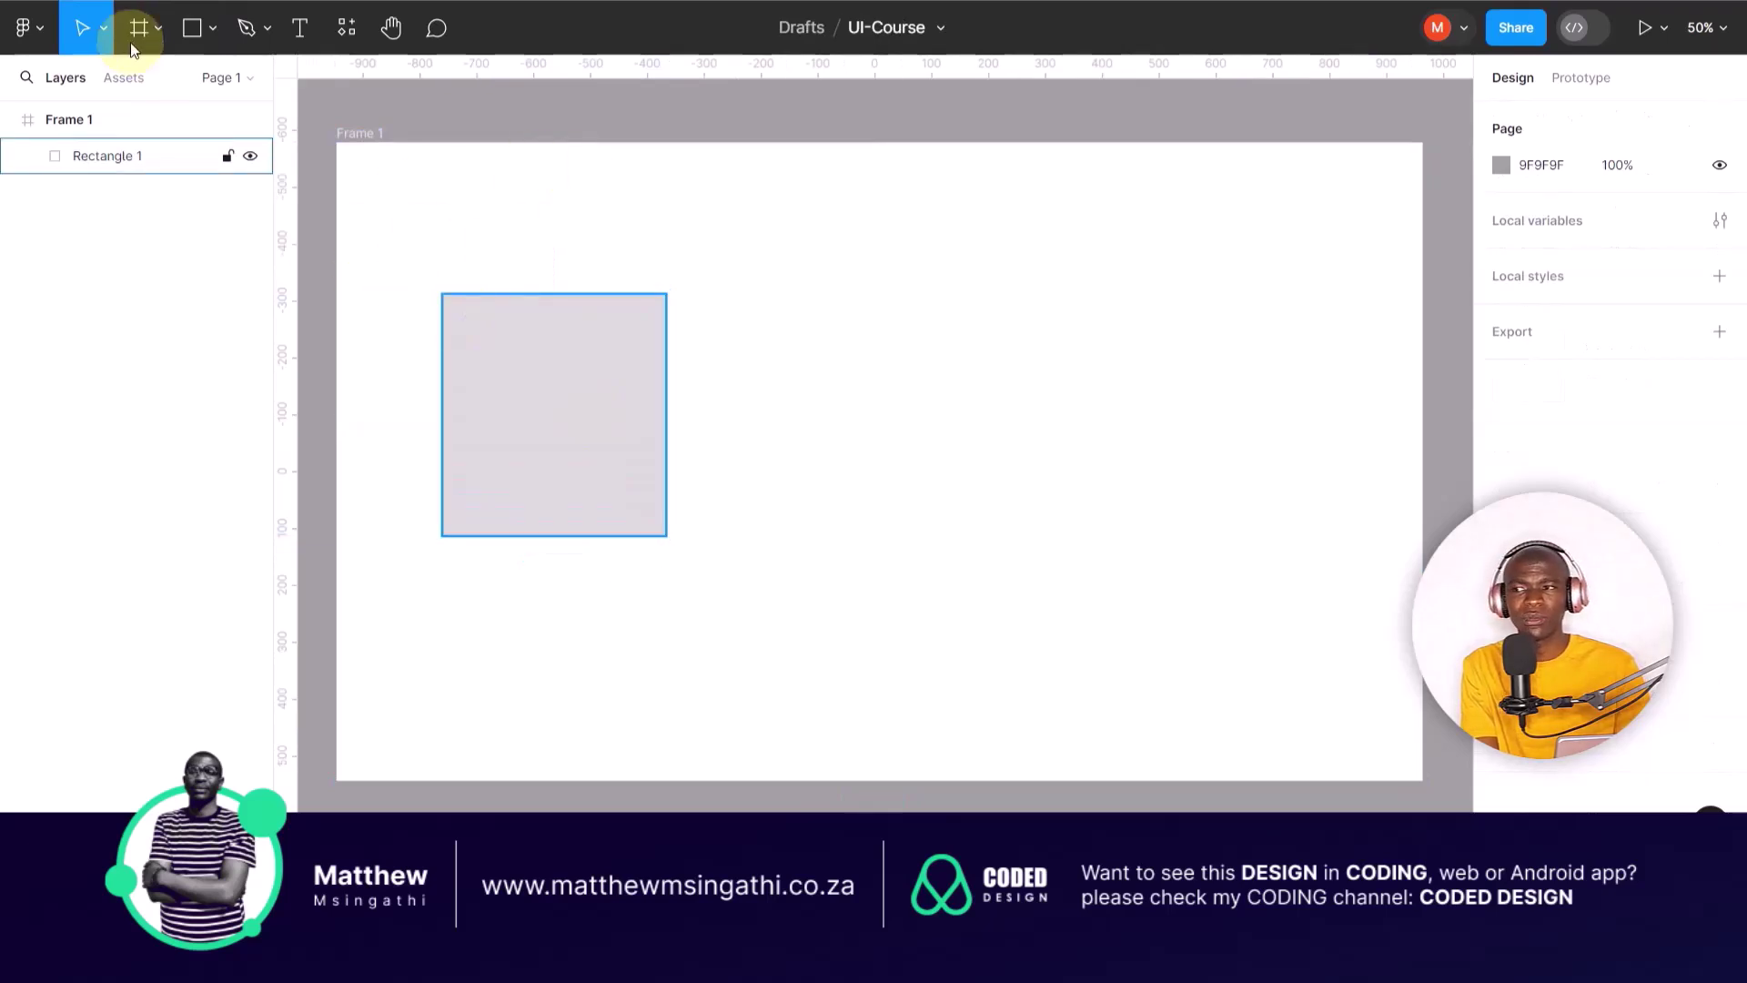
{"action": "left_click", "coordinate": [89, 27]}
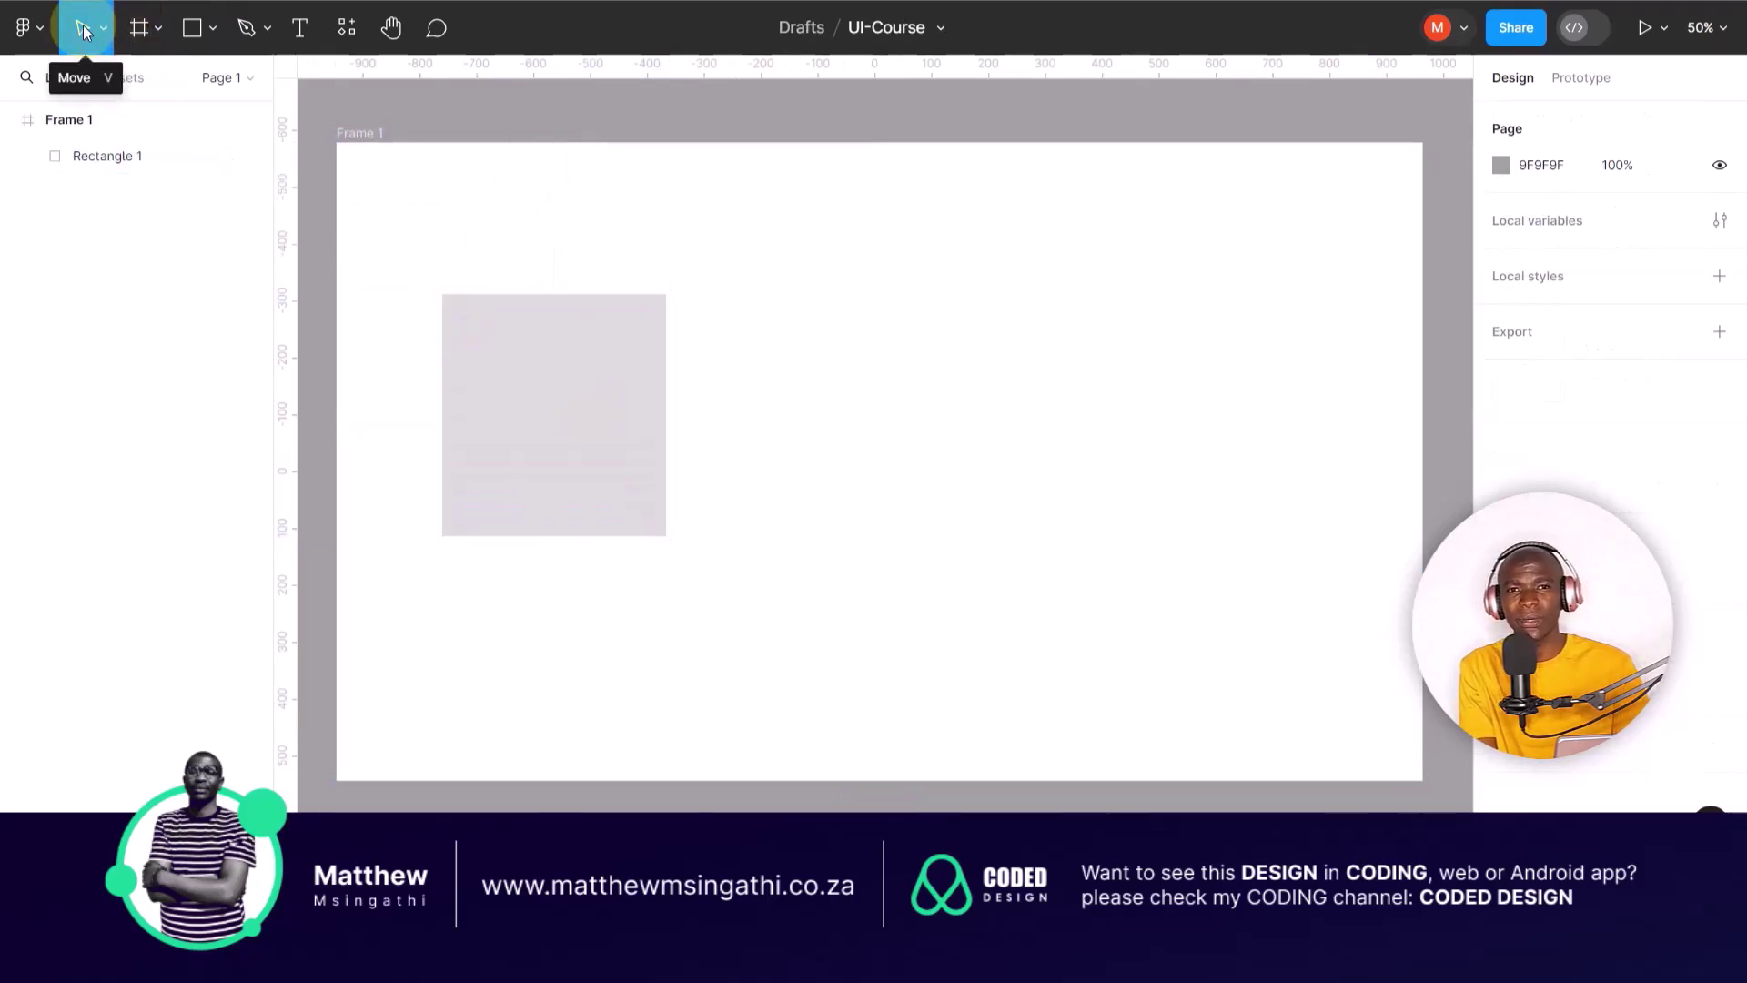
- Resize Rectangle 1 to 944 × 650 and position it at X 220, Y 236
{"action": "left_click", "coordinate": [506, 376]}
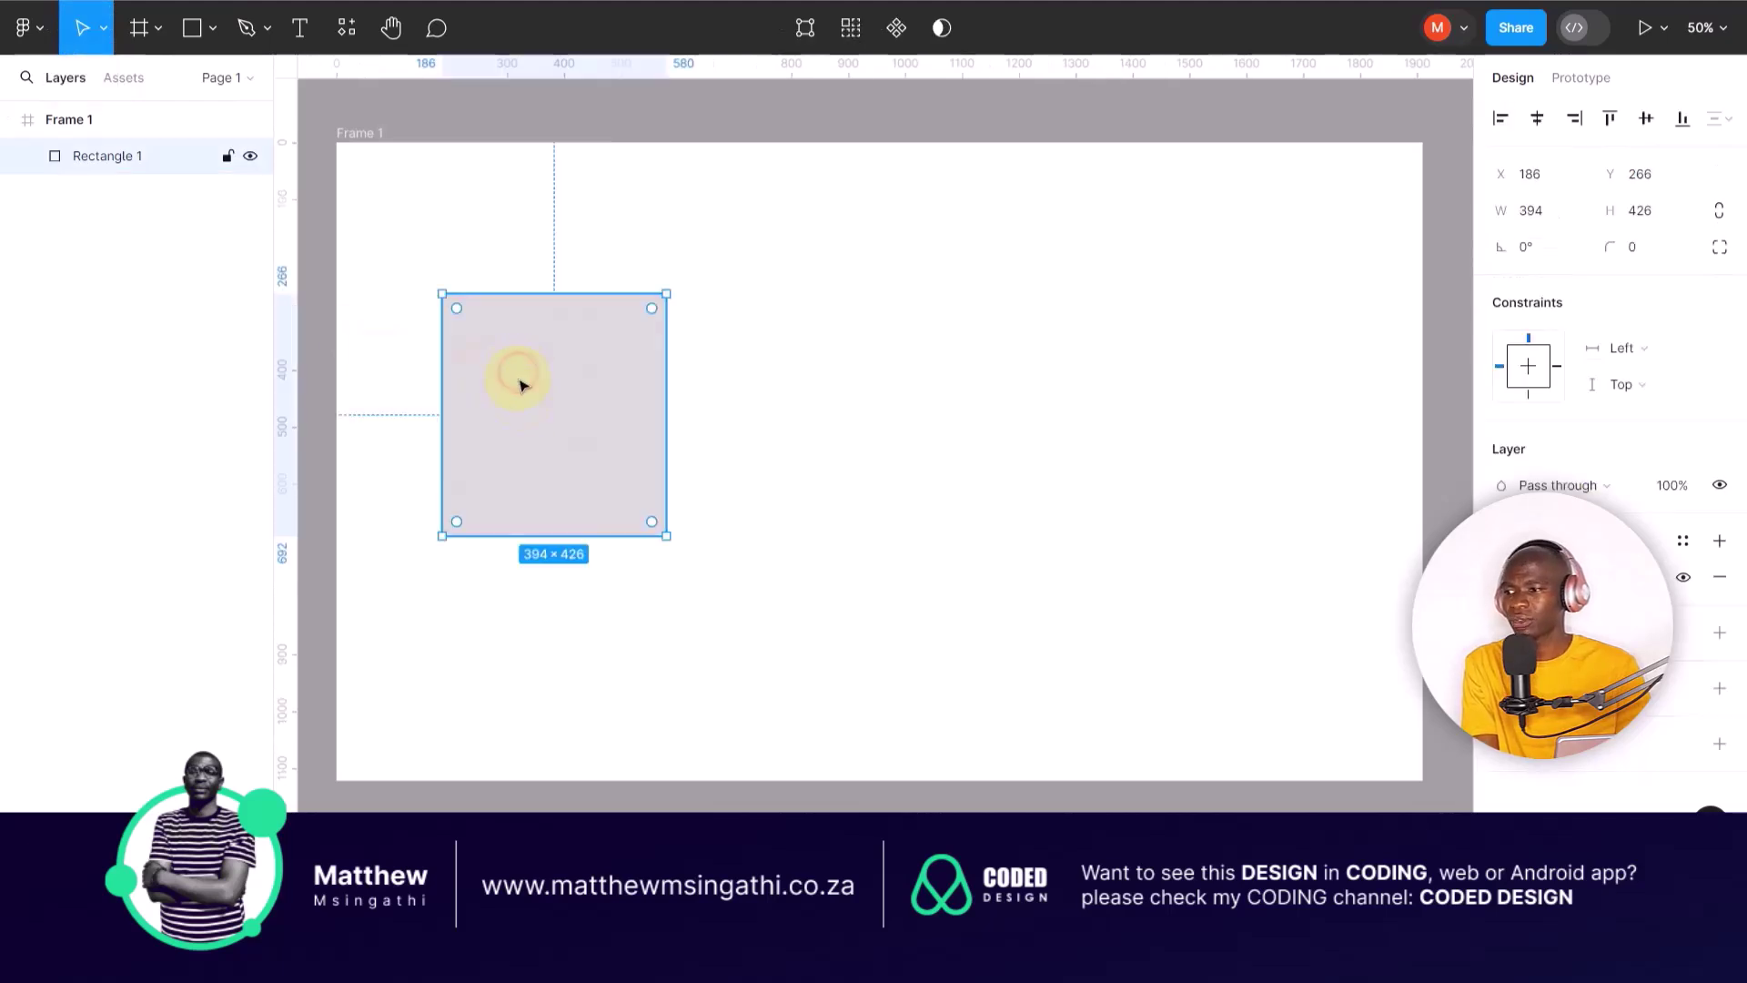
{"action": "left_click_drag", "start_coordinate": [601, 457], "coordinate": [701, 386]}
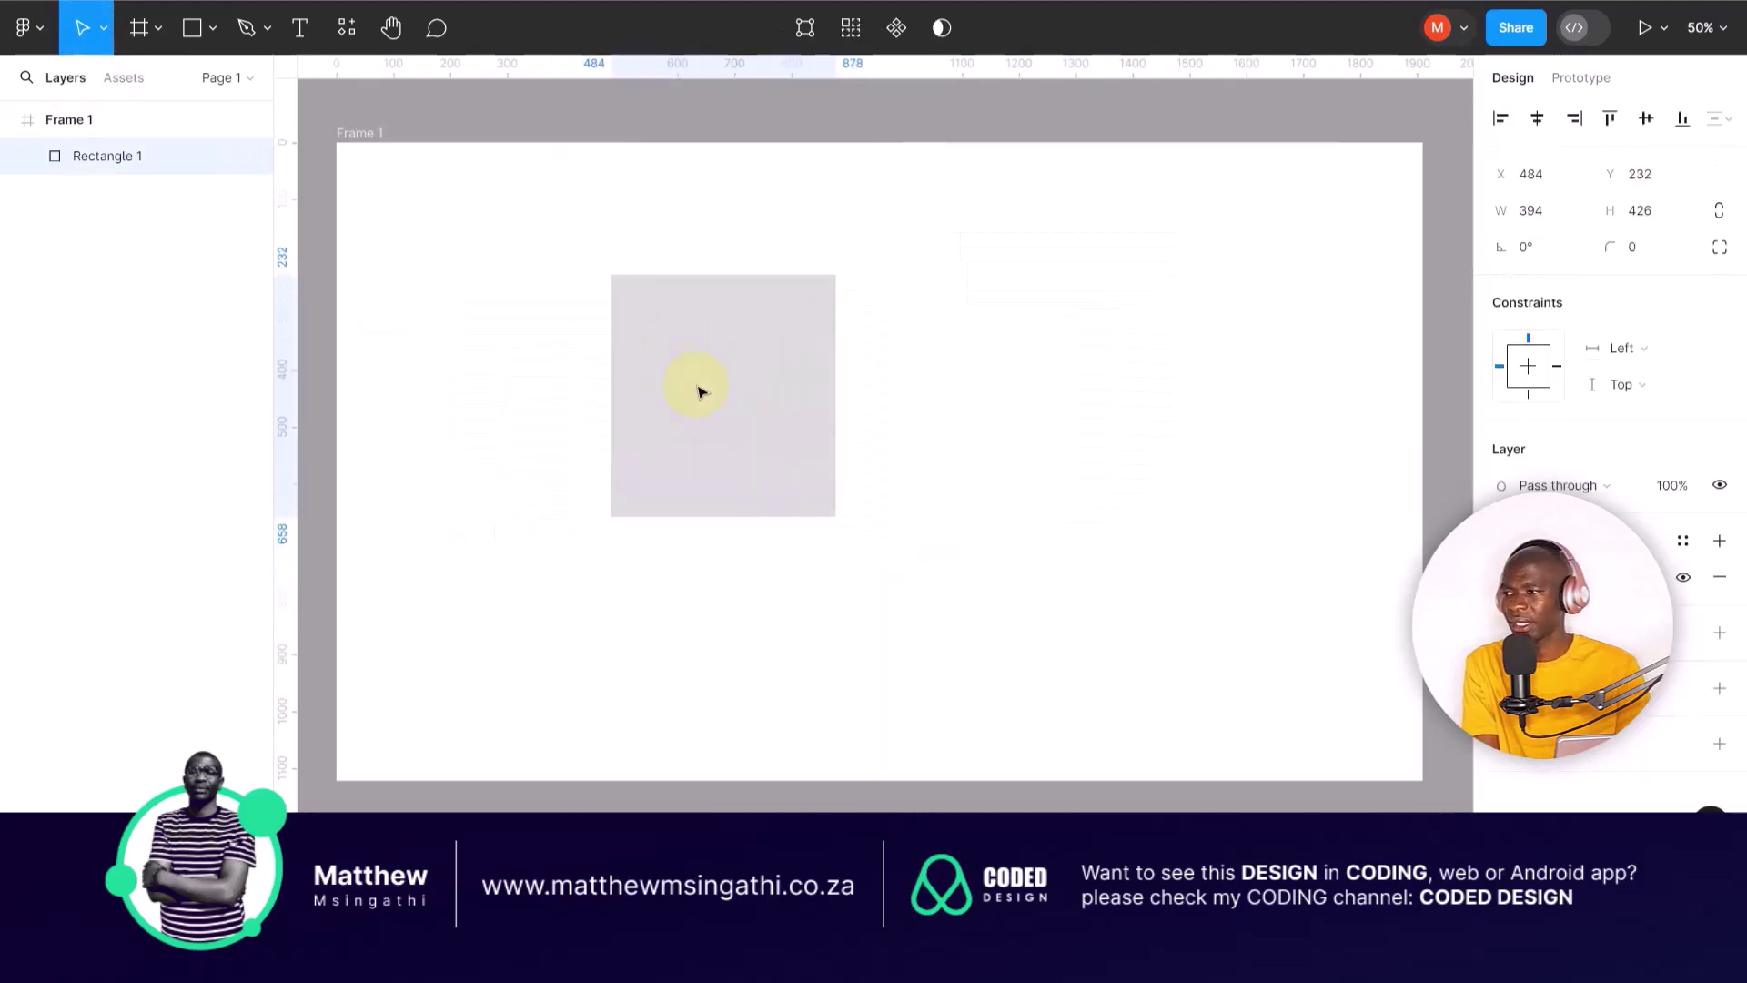
{"action": "left_click_drag", "start_coordinate": [834, 417], "coordinate": [923, 391]}
{"action": "left_click_drag", "start_coordinate": [831, 515], "coordinate": [823, 643]}
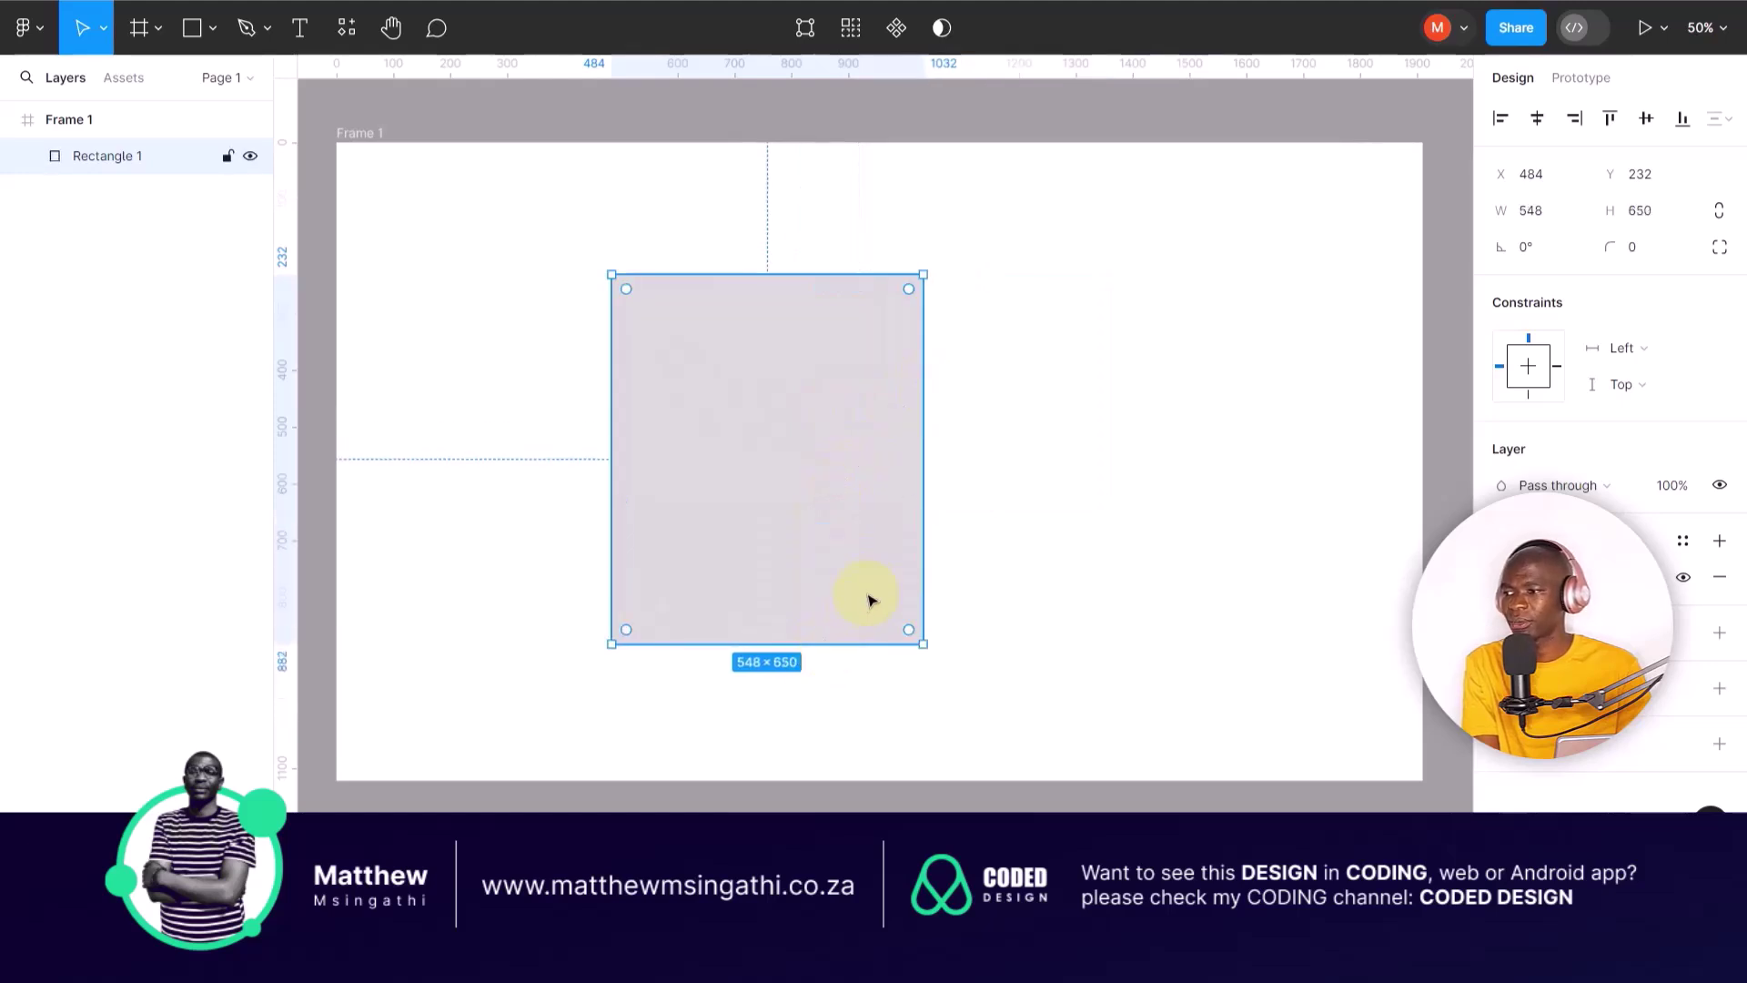
{"action": "left_click_drag", "start_coordinate": [924, 550], "coordinate": [1146, 538]}
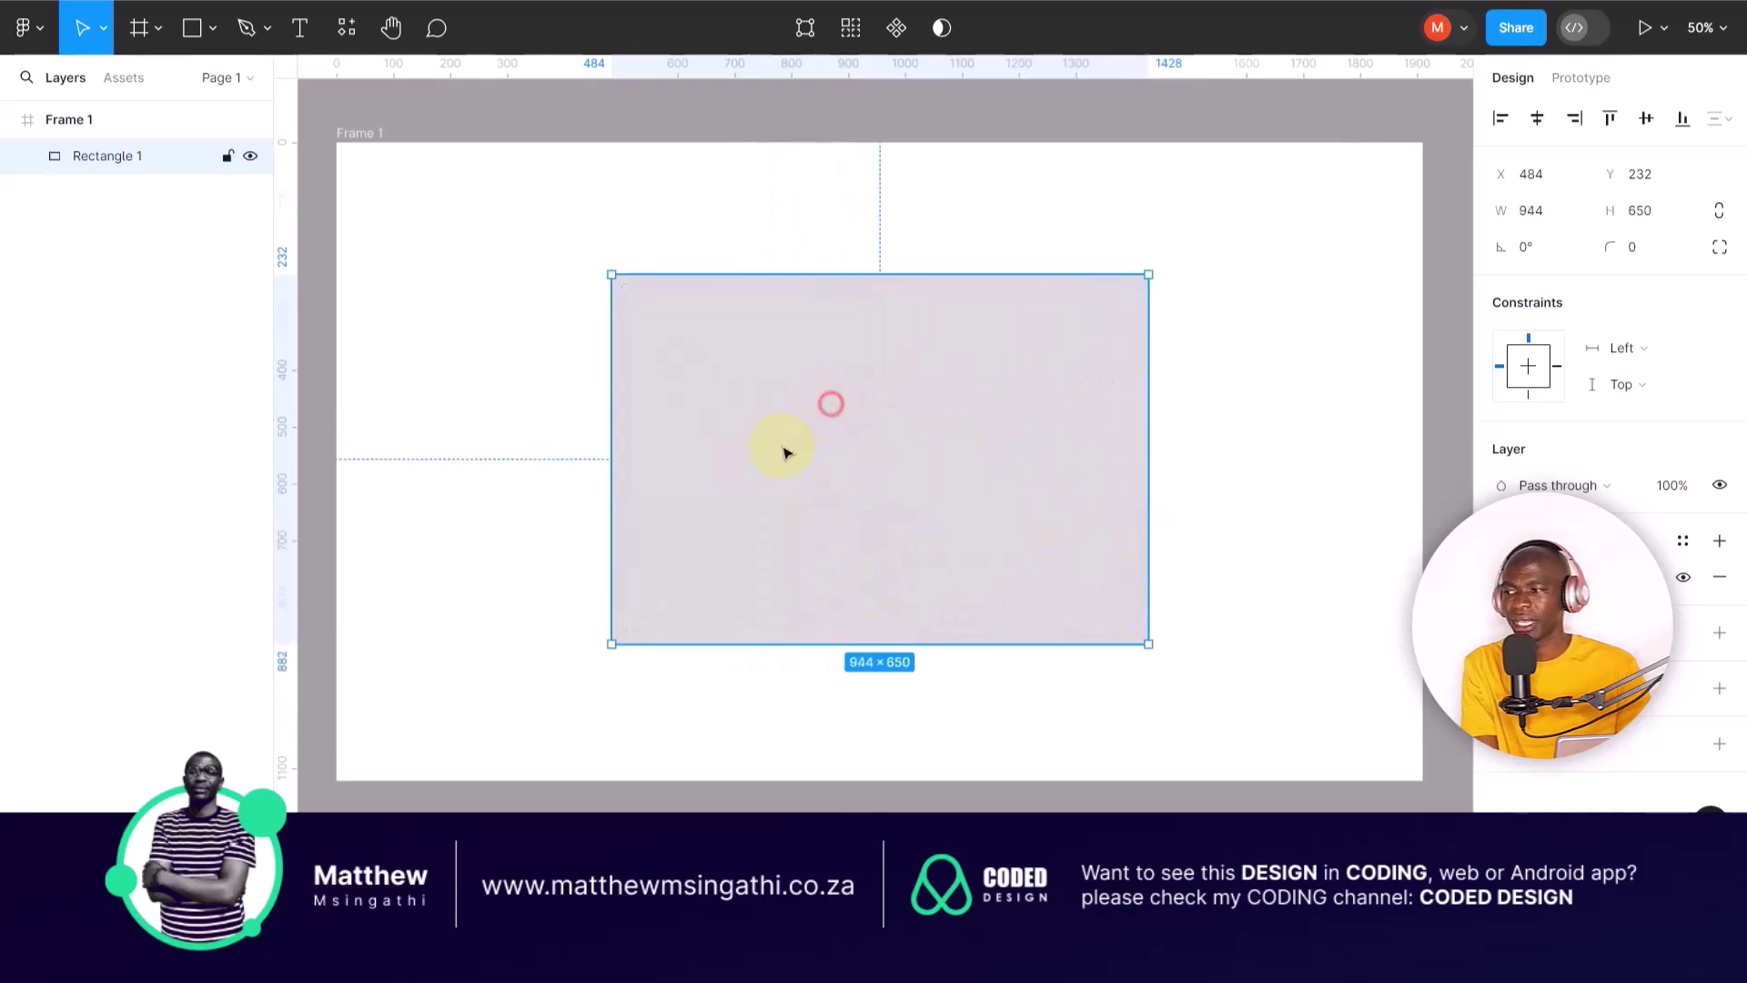
{"action": "left_click_drag", "start_coordinate": [784, 448], "coordinate": [769, 397]}
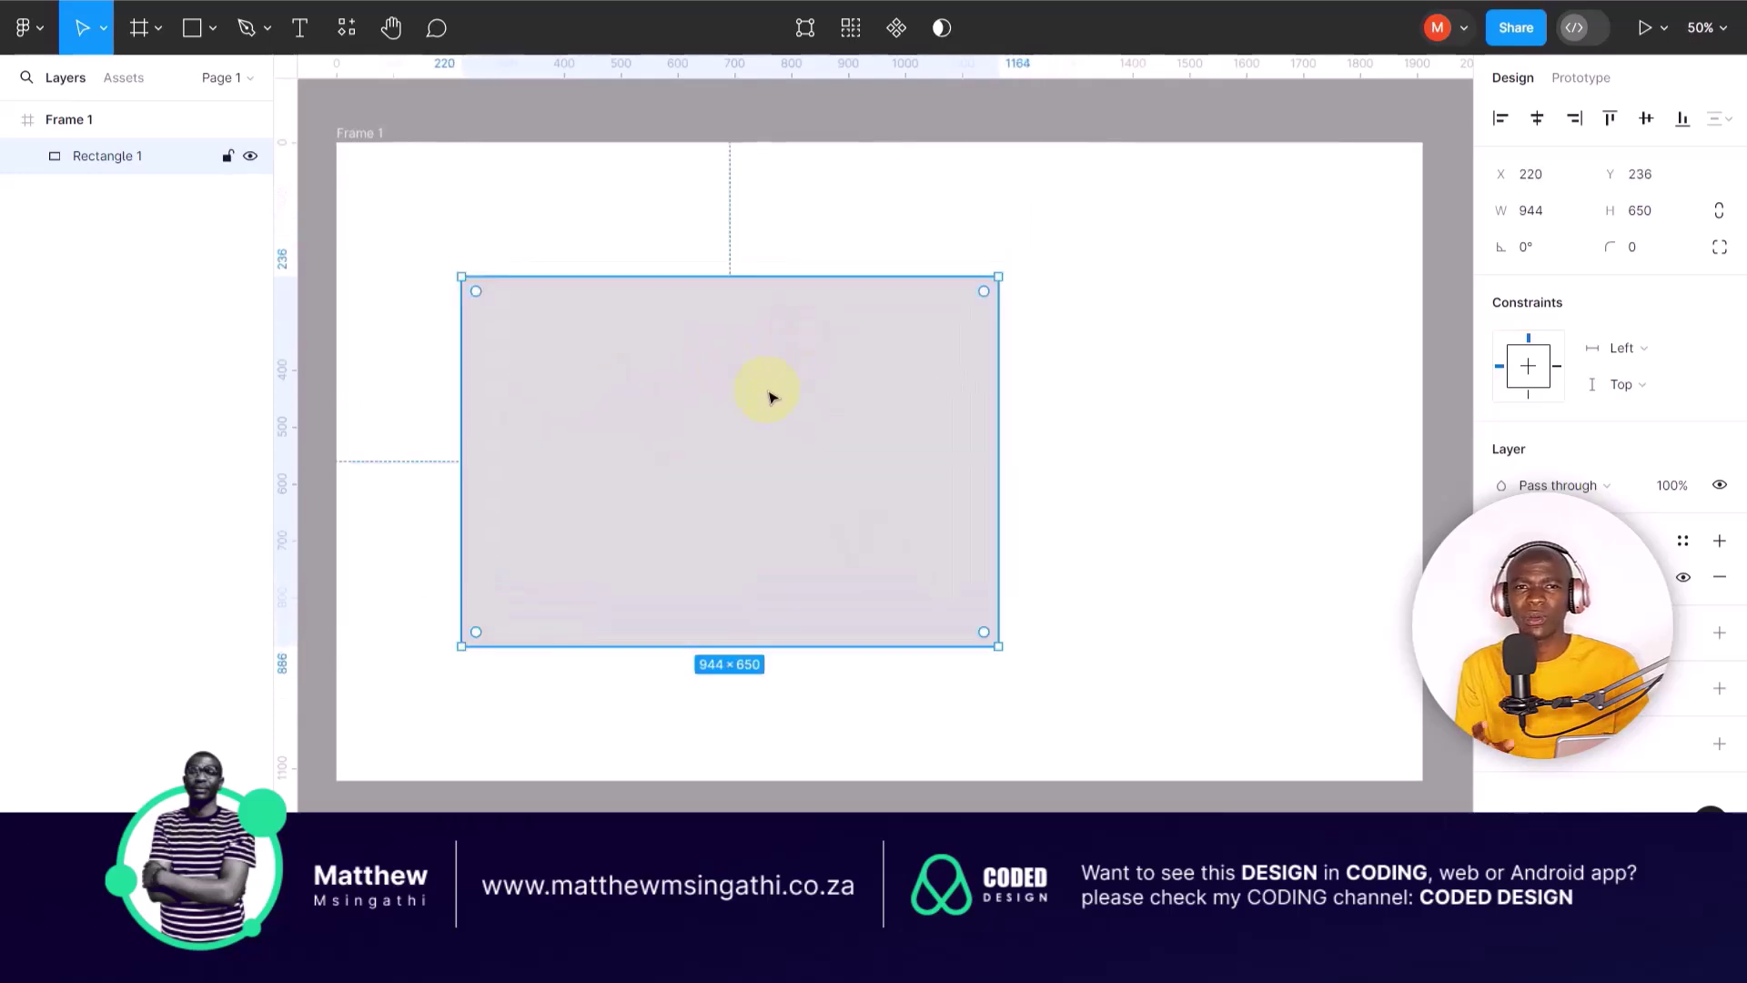
{"action": "left_click", "coordinate": [667, 173]}
{"action": "left_click", "coordinate": [618, 277]}
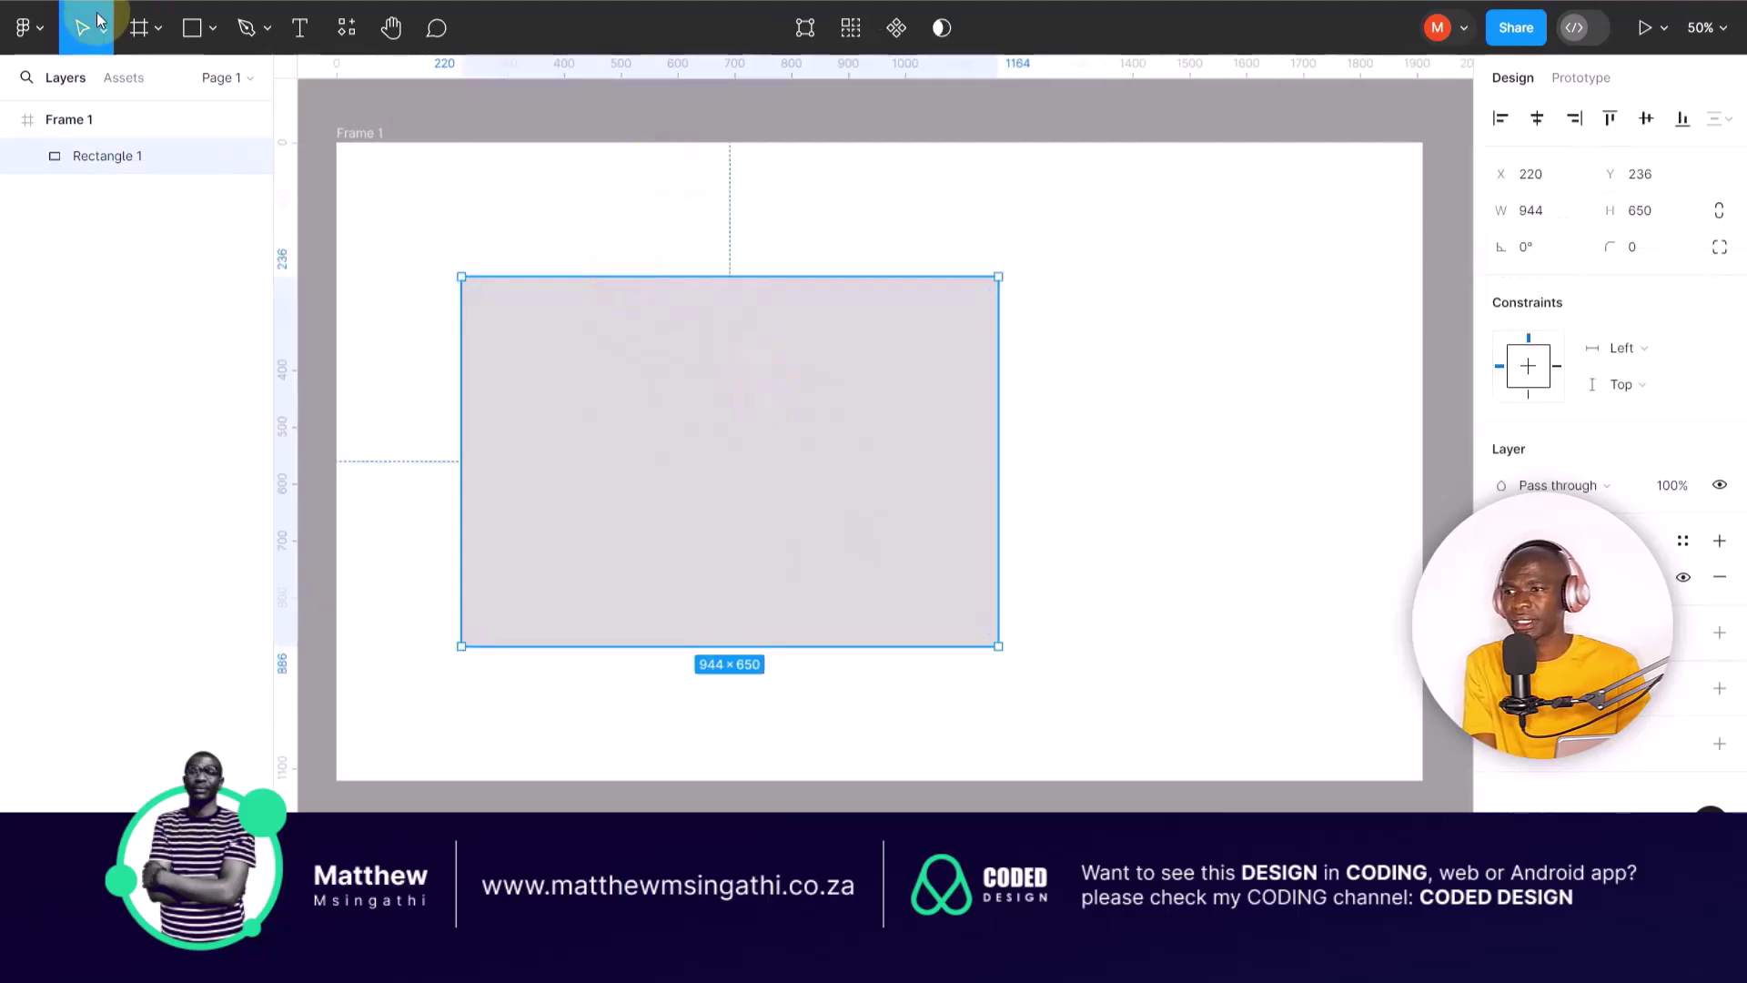
- Scale the rectangle 1.23x from its top-right corner to 1164 × 801.48
{"action": "left_click", "coordinate": [100, 43]}
{"action": "left_click", "coordinate": [91, 111]}
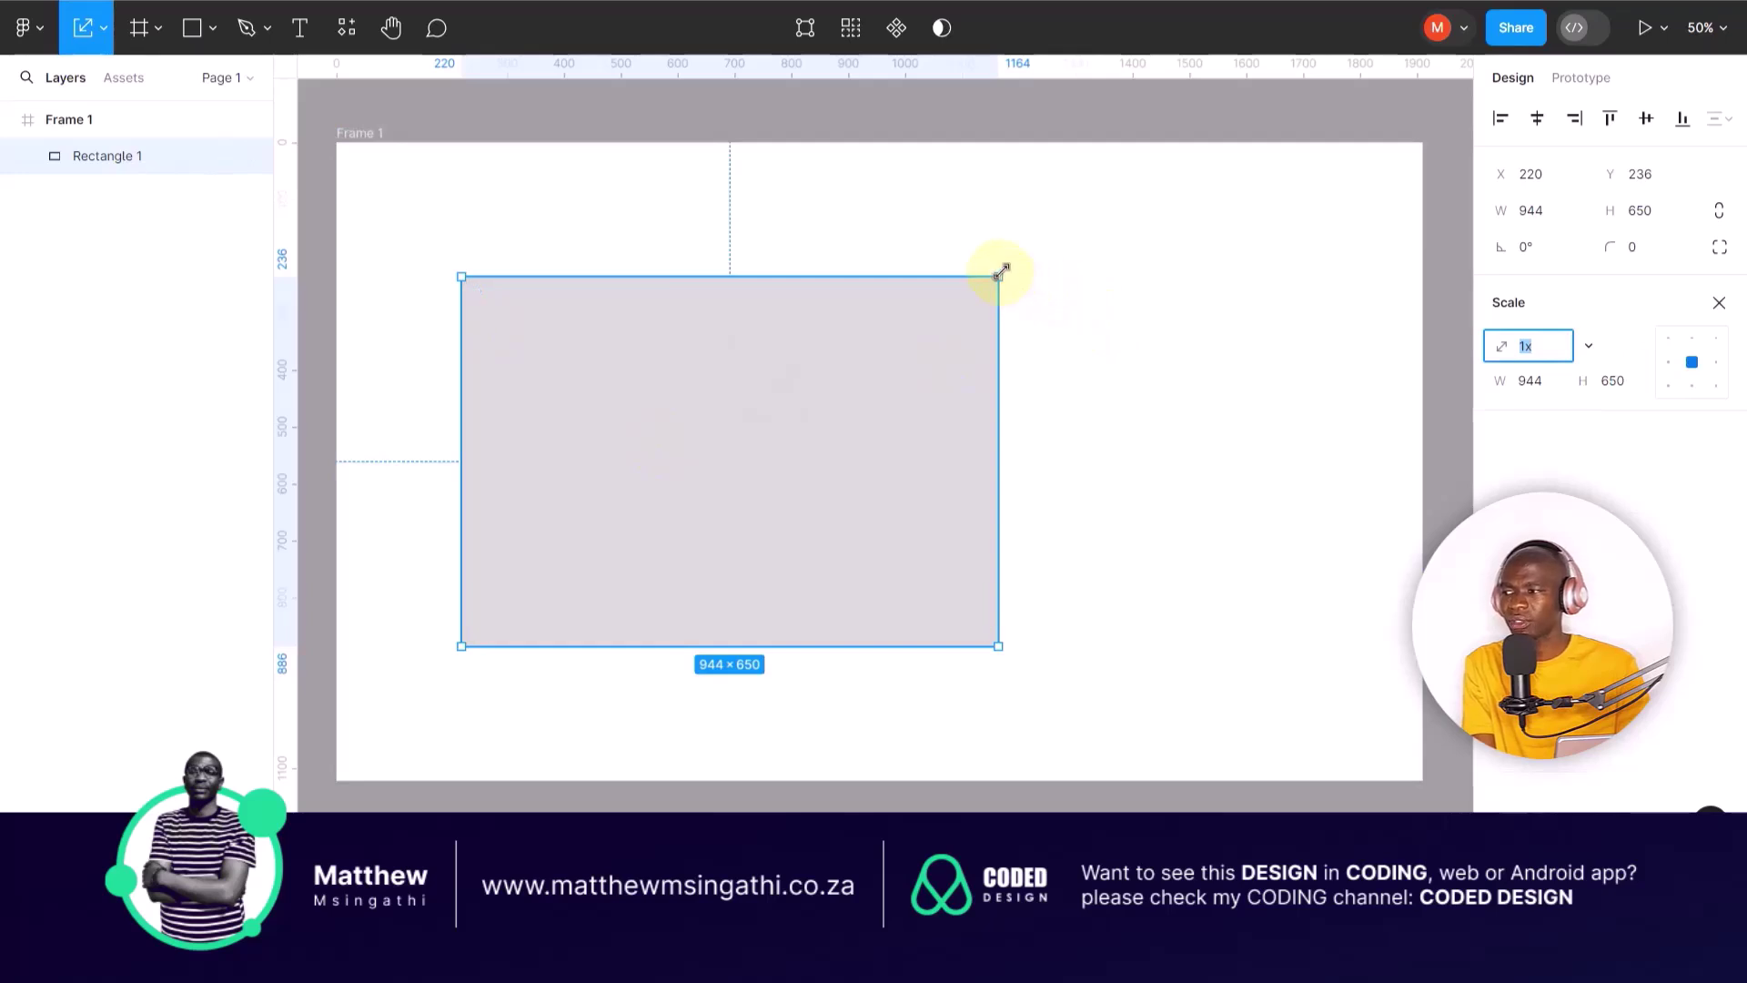
{"action": "left_click", "coordinate": [1000, 271]}
{"action": "left_click_drag", "start_coordinate": [1001, 272], "coordinate": [1124, 230]}
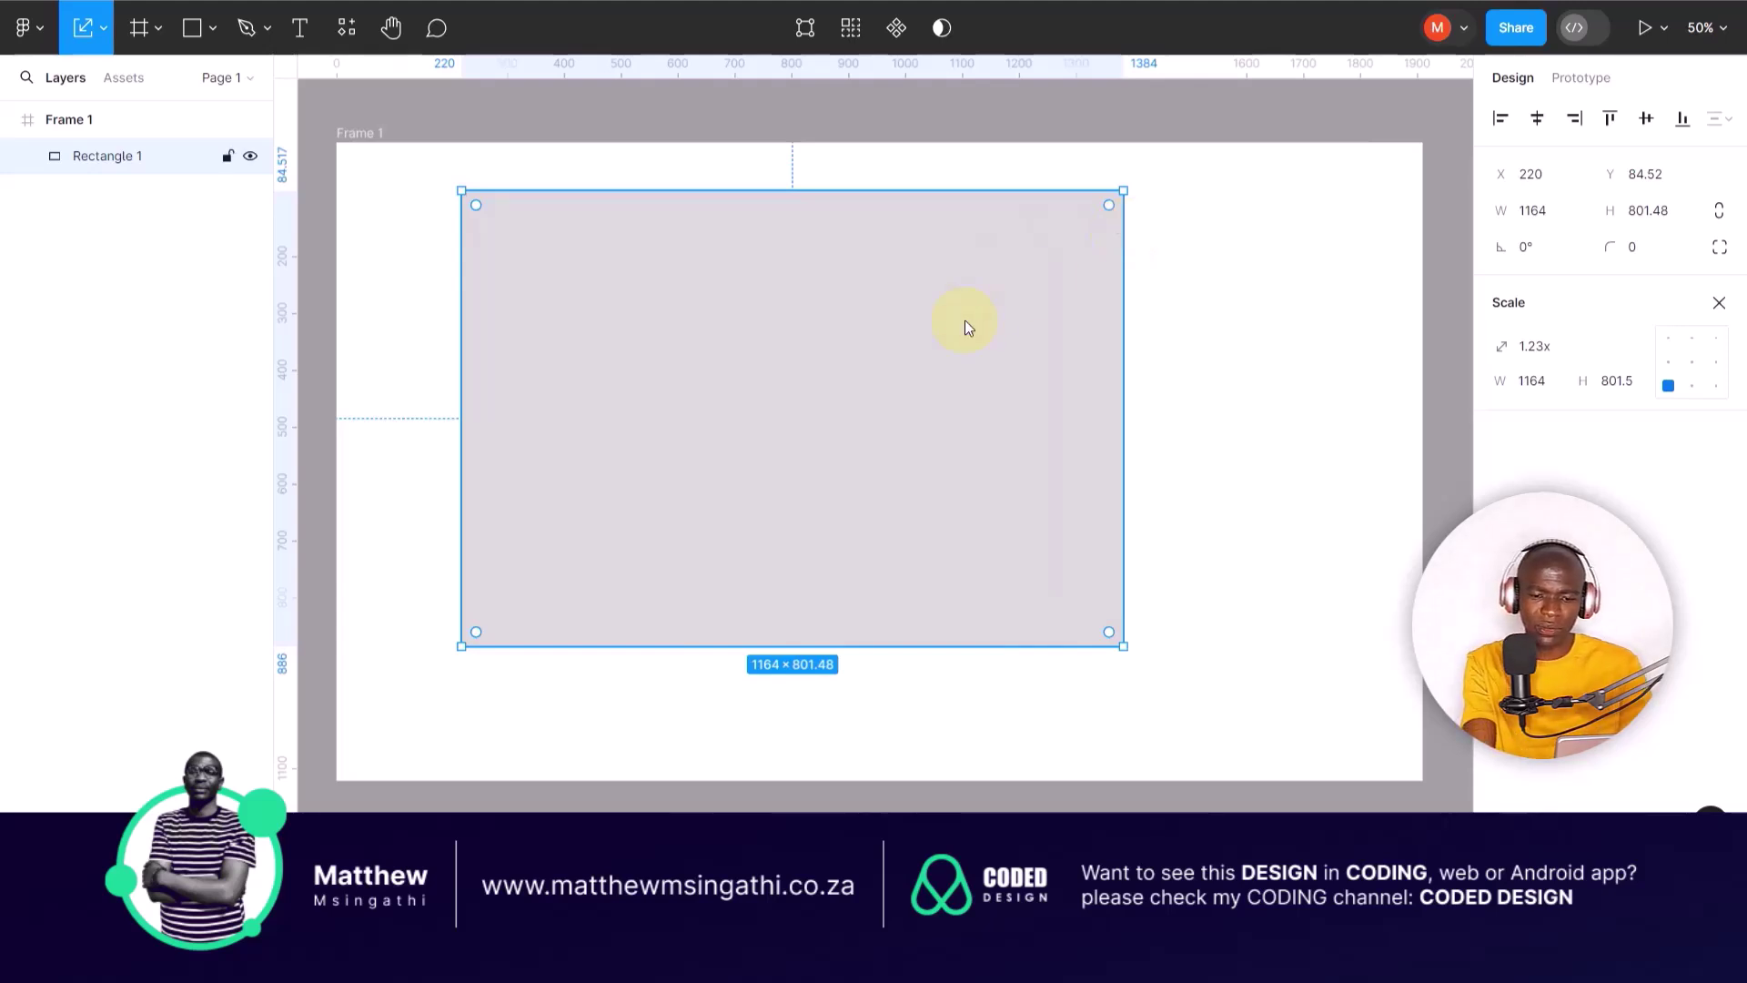
- Delete Rectangle 1 and make the Frame (F) tool active
{"action": "key", "text": "Delete"}
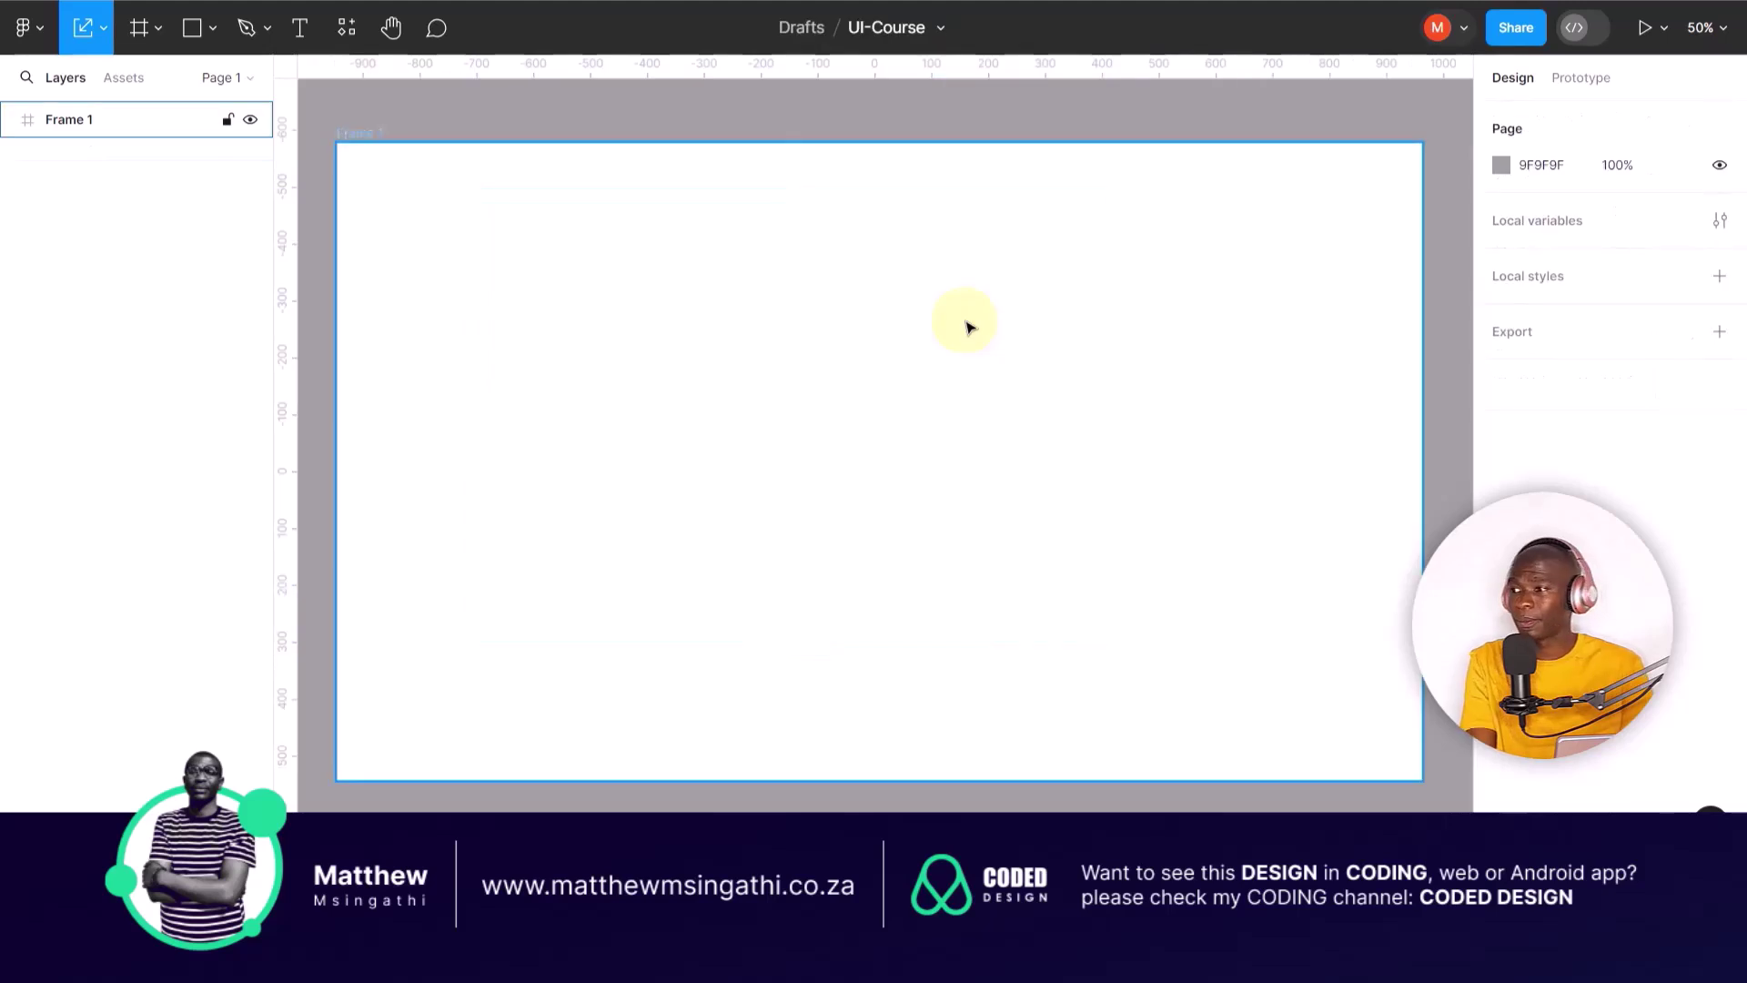
{"action": "left_click", "coordinate": [106, 36]}
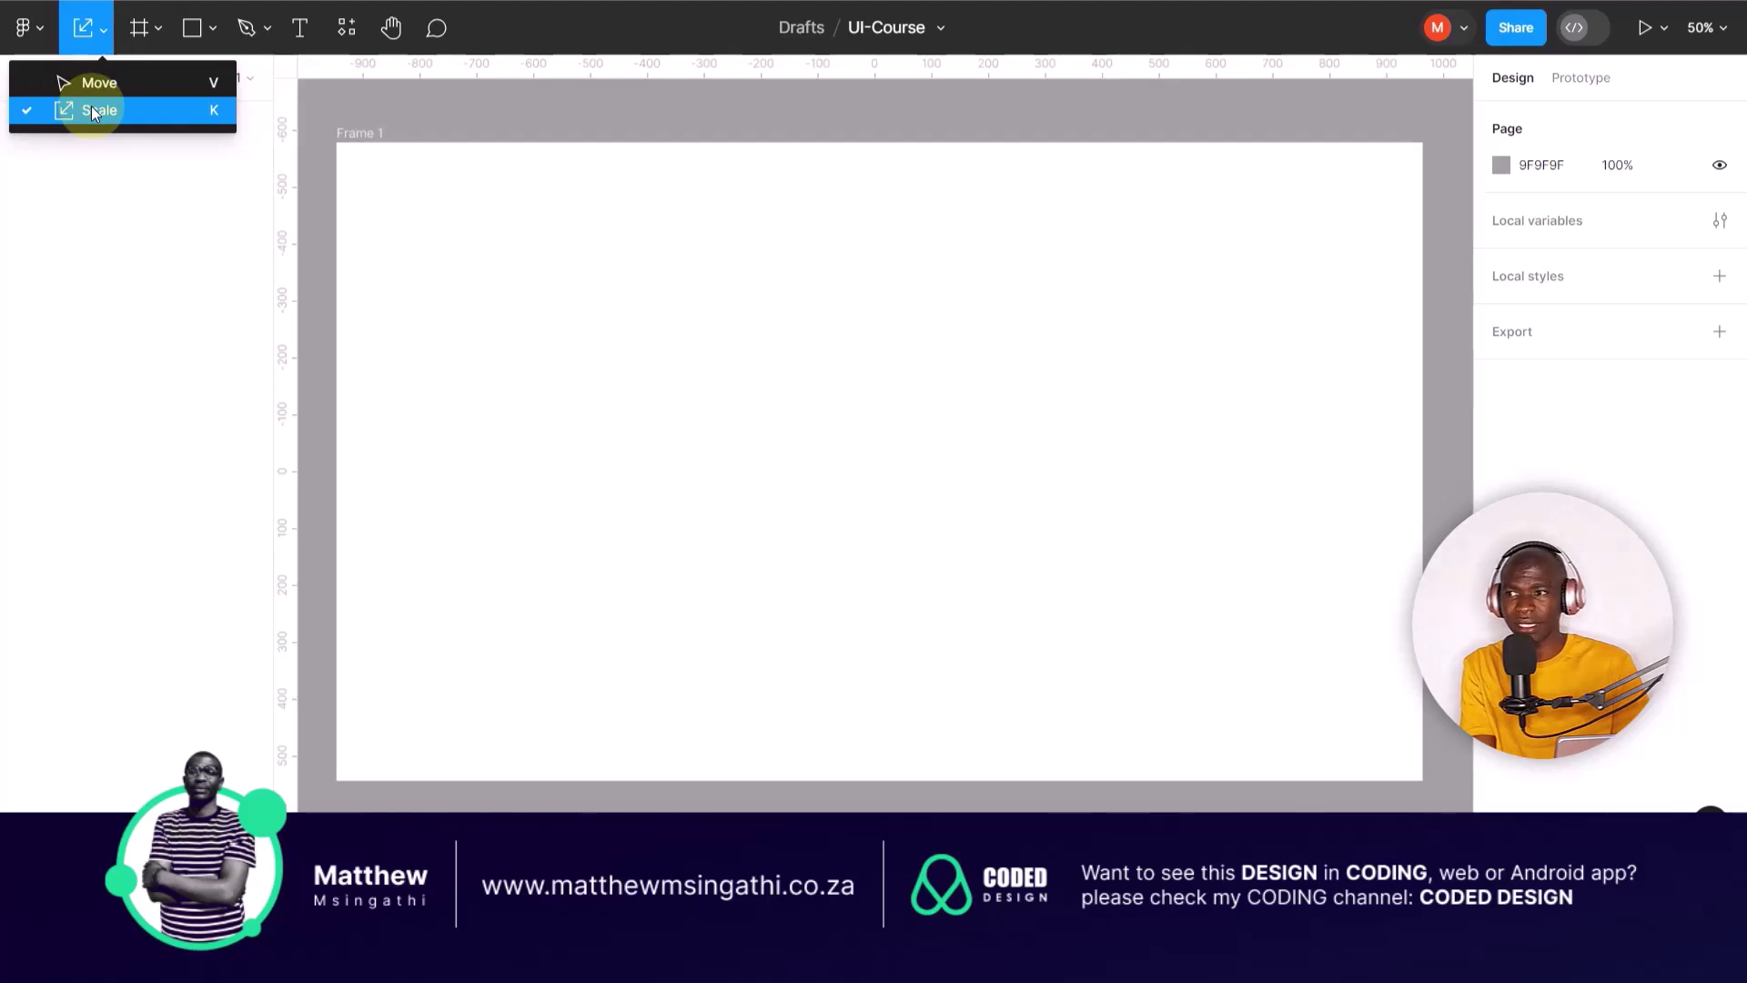
{"action": "left_click", "coordinate": [169, 30]}
{"action": "left_click", "coordinate": [157, 30]}
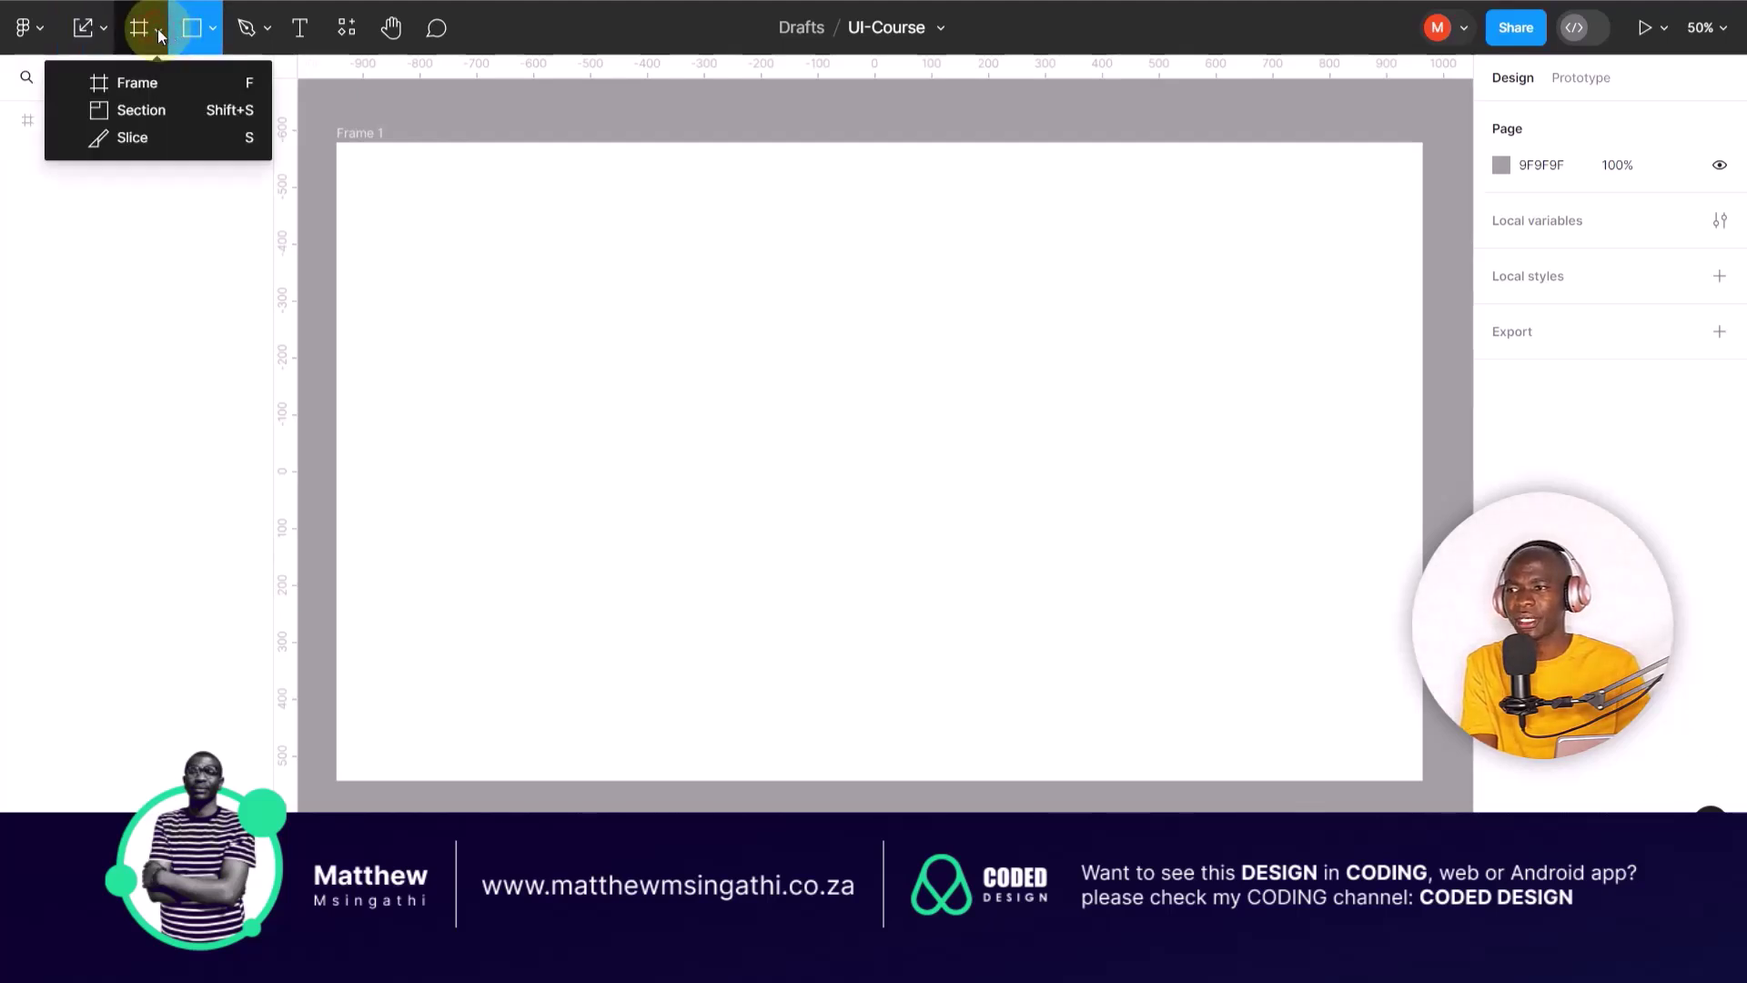
{"action": "left_click", "coordinate": [146, 30]}
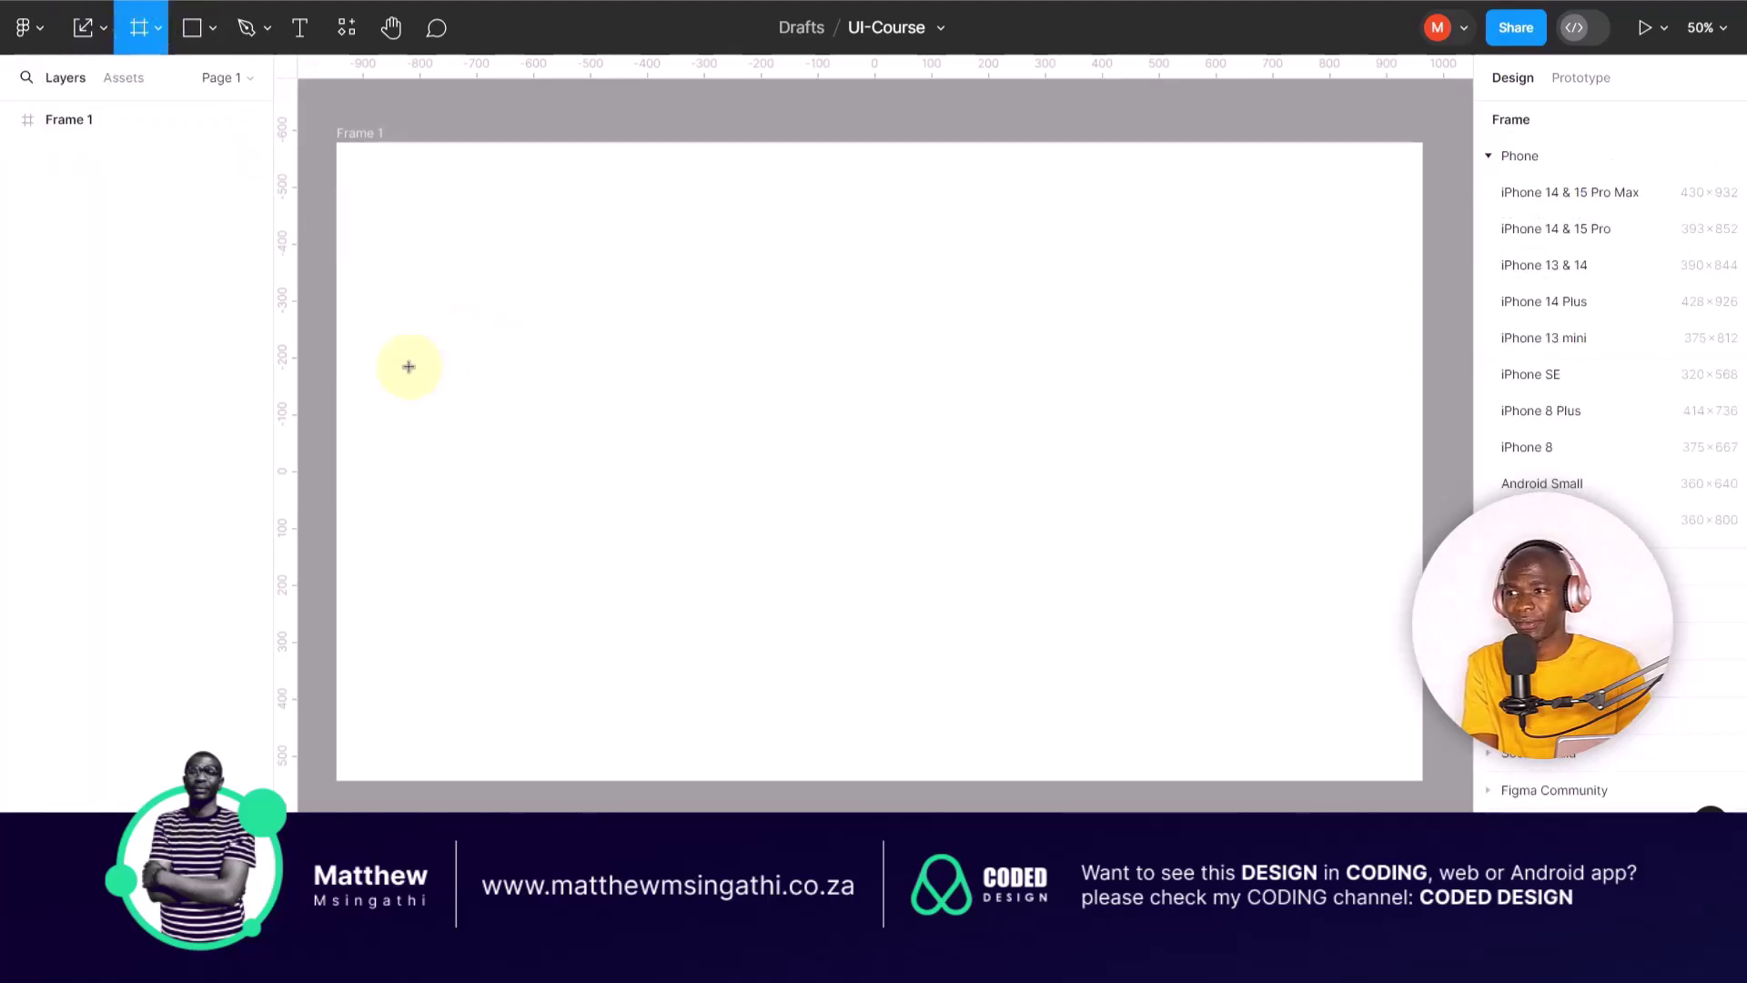